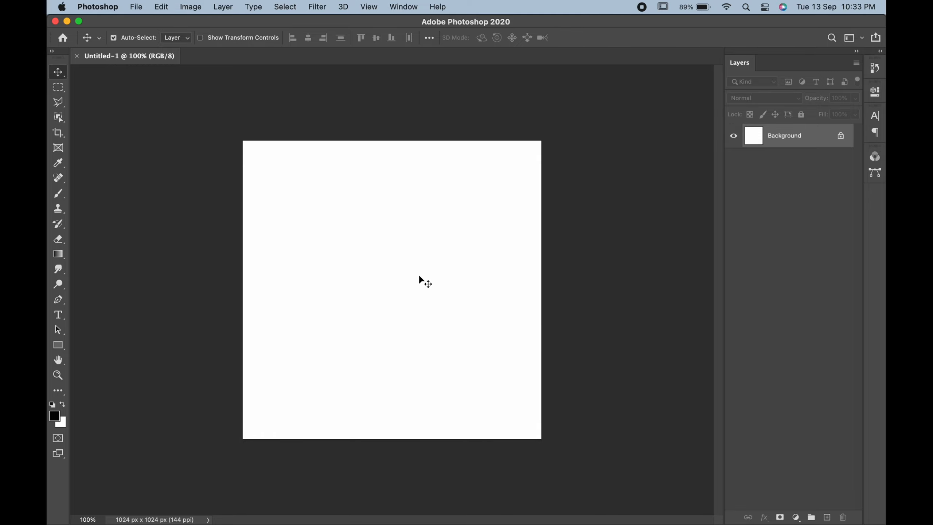
# - Place the Background, Logo, Podium, Shoe, Shoe1 and Social Media images from the Shoe Banner folder into the blank document
pyautogui.click(190, 492)
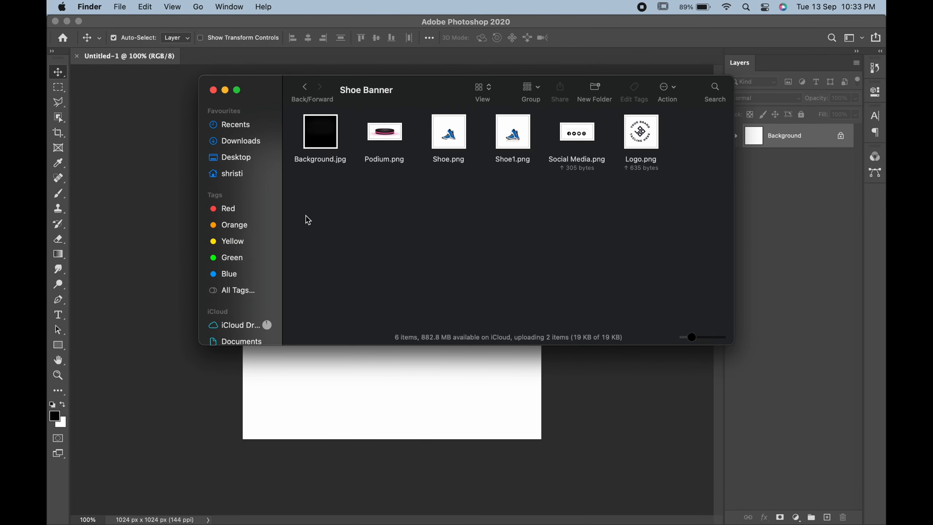
pyautogui.moveTo(306, 216); pyautogui.dragTo(433, 414)
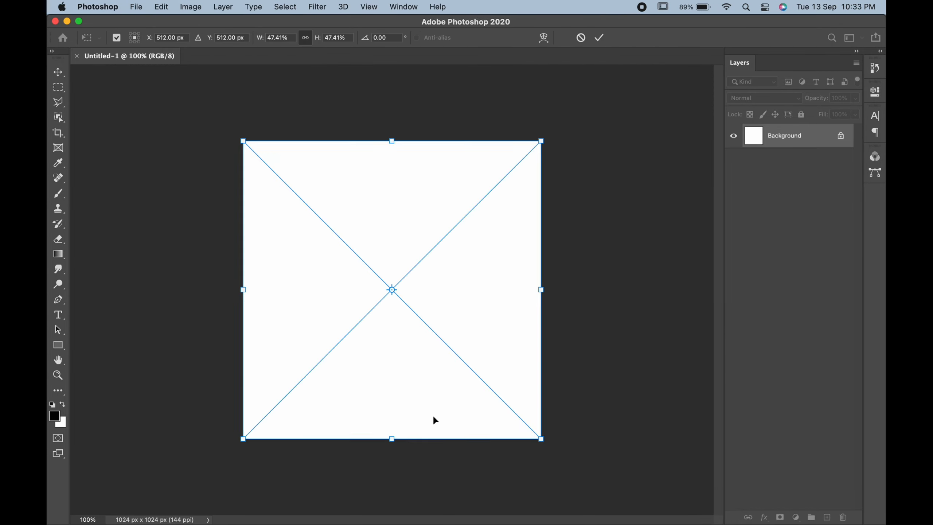
pyautogui.press('Return')
pyautogui.press('Return')
pyautogui.press('Return')
pyautogui.press('Return')
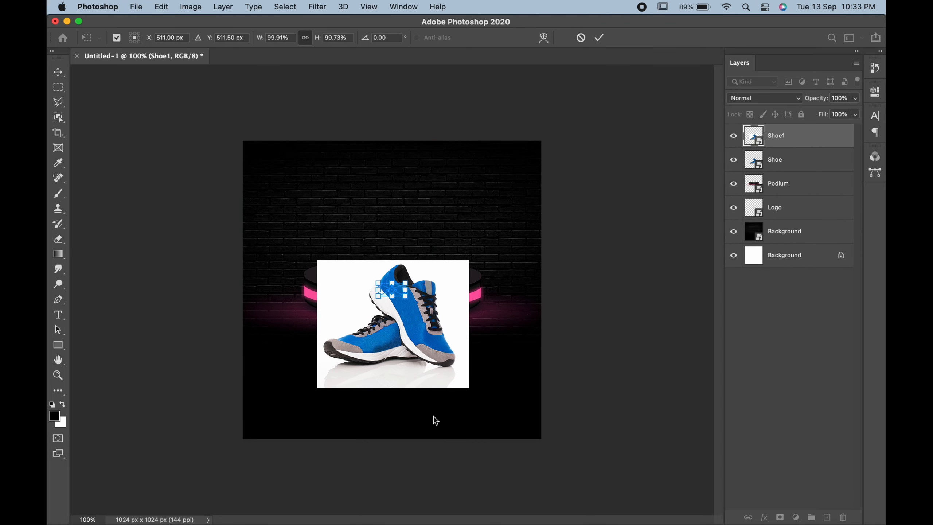
pyautogui.press('Return')
pyautogui.press('Return')
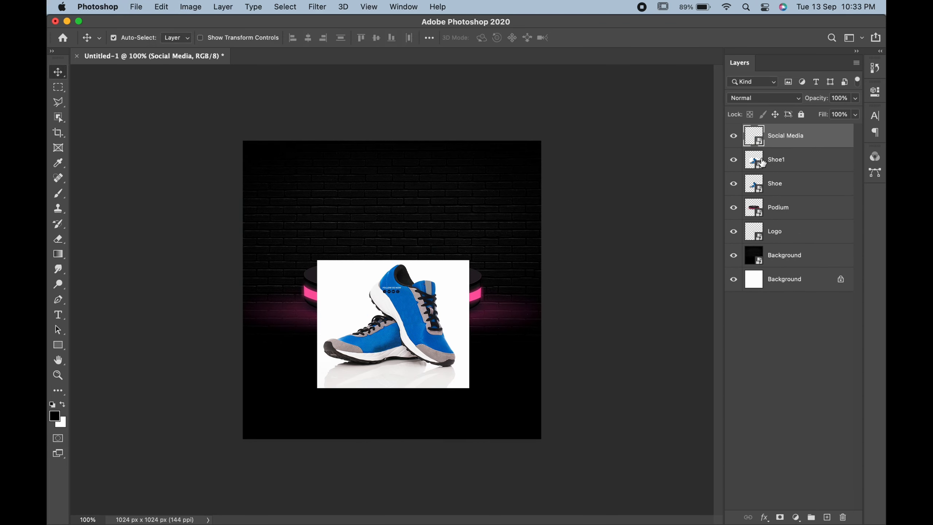
# - Hide the Social Media, Shoe1, Shoe, Podium and Logo layers and select the brick wall background layer
pyautogui.click(733, 136)
pyautogui.click(736, 211)
pyautogui.click(733, 208)
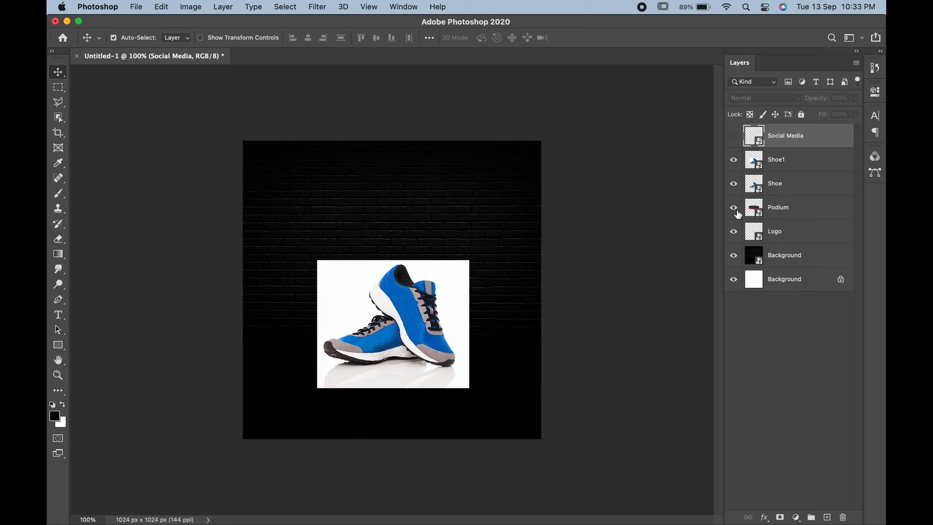
pyautogui.click(733, 208)
pyautogui.click(734, 160)
pyautogui.click(733, 183)
pyautogui.click(367, 257)
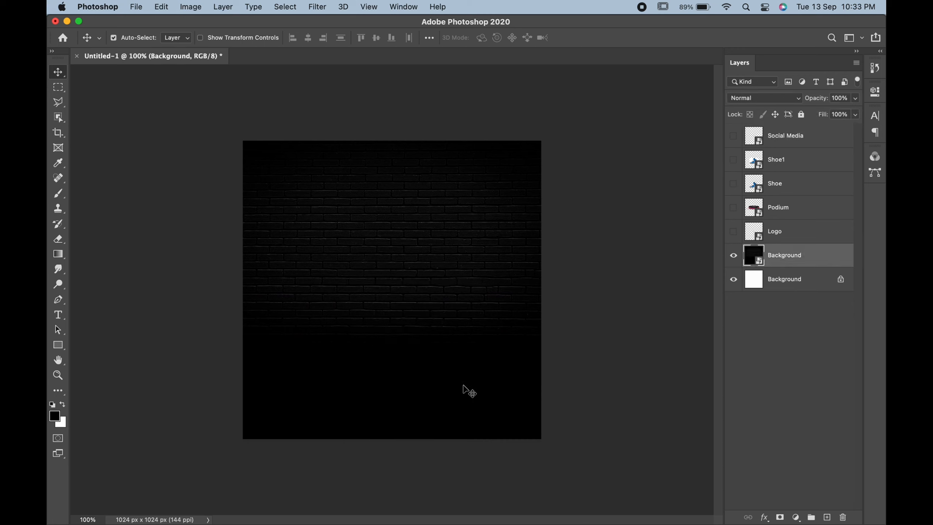
pyautogui.press('super+t')
pyautogui.press('Return')
# - Show the Podium layer and move the podium down to the lower part of the canvas
pyautogui.click(734, 208)
pyautogui.click(796, 216)
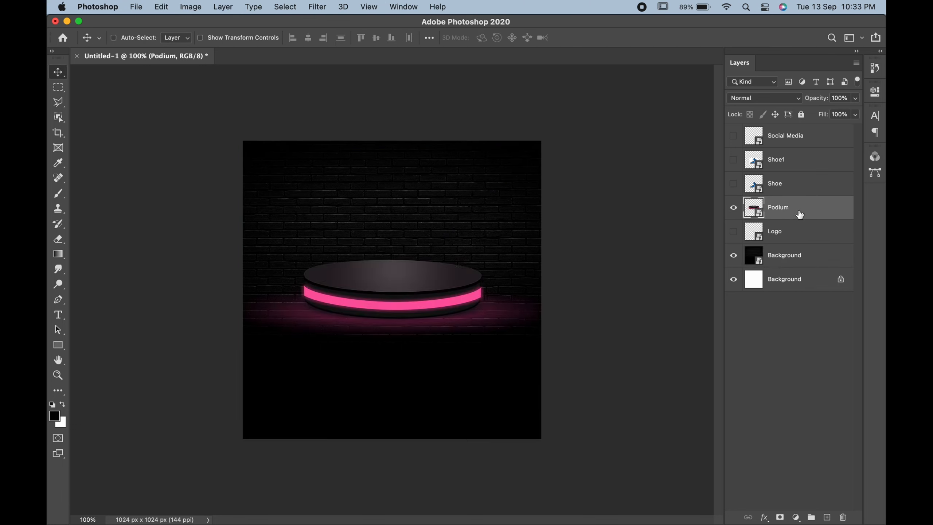
pyautogui.press('super+t')
pyautogui.moveTo(459, 301); pyautogui.dragTo(461, 395)
pyautogui.press('Return')
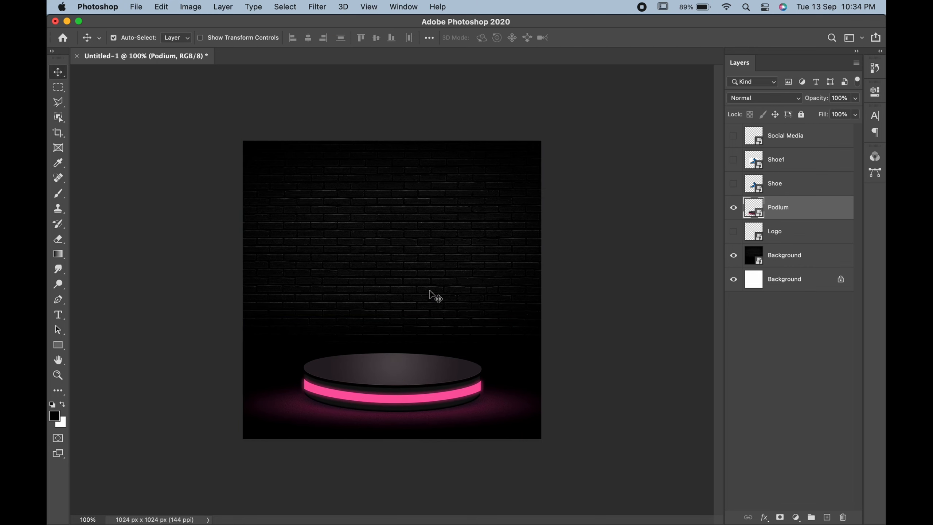
# - Show the Shoe and Shoe1 layers and set the blend mode of each to Multiply
pyautogui.click(733, 183)
pyautogui.click(733, 160)
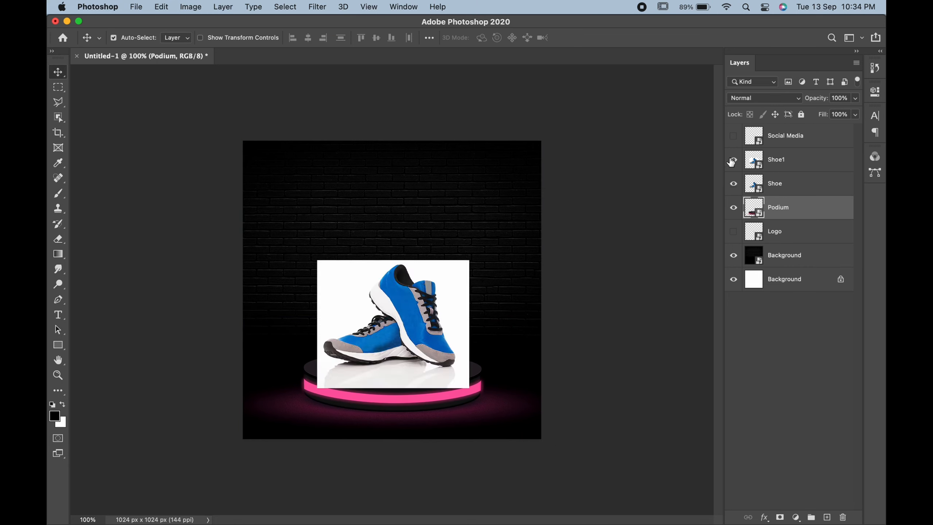
pyautogui.click(786, 189)
pyautogui.click(774, 98)
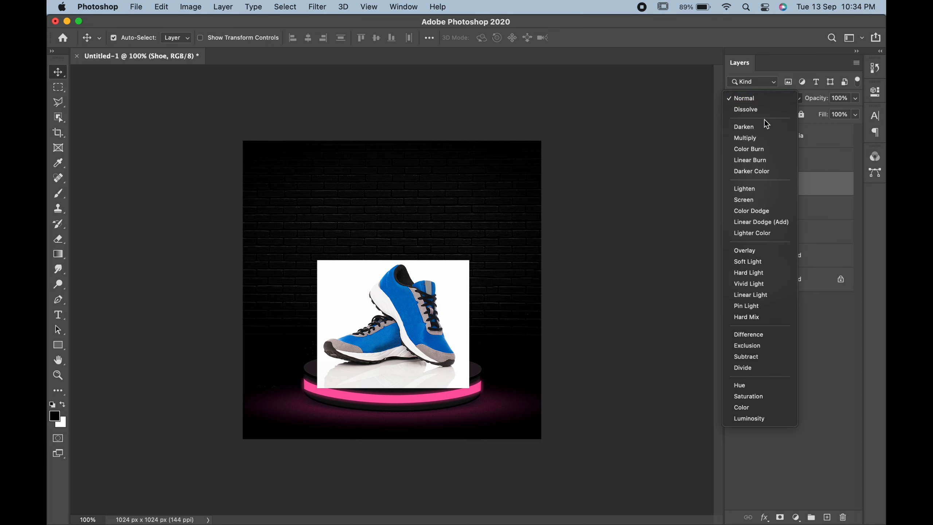
pyautogui.click(758, 137)
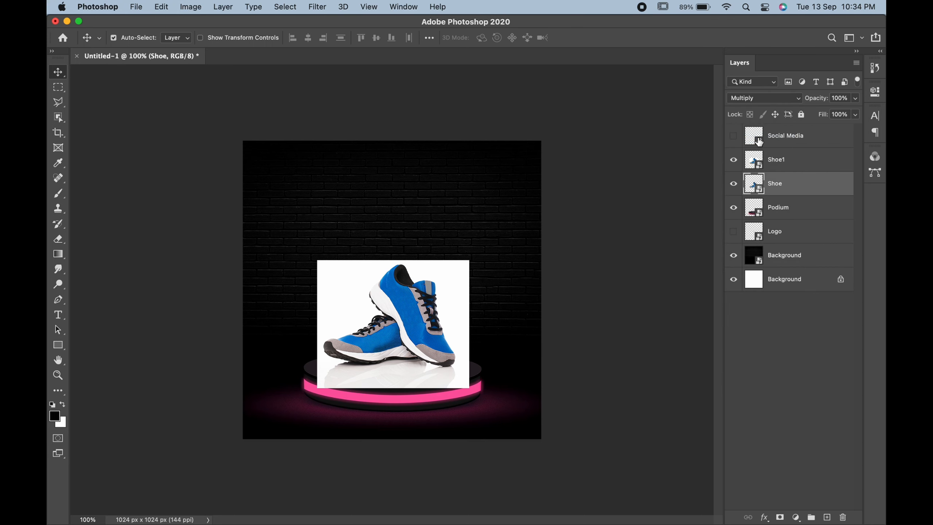
pyautogui.click(778, 162)
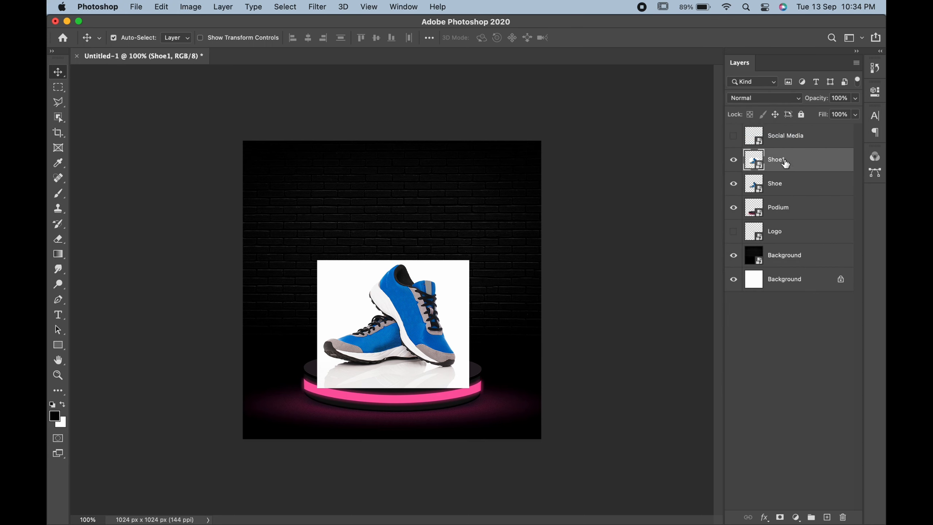
pyautogui.click(761, 98)
pyautogui.click(753, 137)
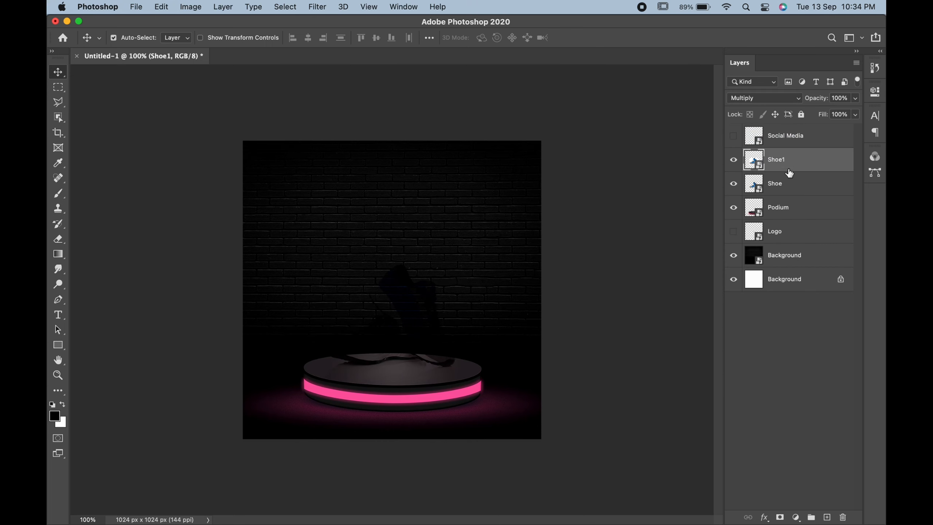
# - Place the Shoe layer above Shoe1 and set its blend mode to Normal
pyautogui.moveTo(795, 186); pyautogui.dragTo(800, 154)
pyautogui.click(763, 99)
pyautogui.click(757, 59)
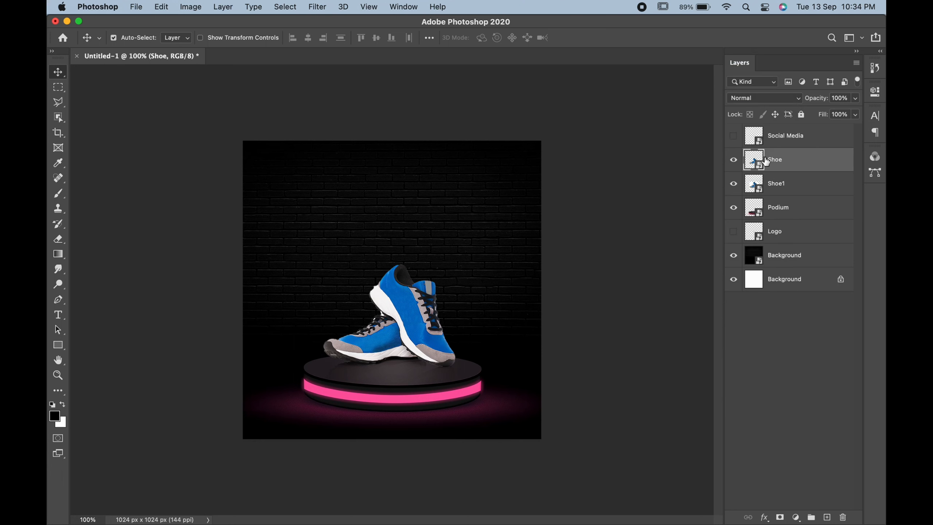
# - Move the Shoe and Shoe1 layers together slightly down so the shoes rest on the podium
pyautogui.keyDown('shift'); pyautogui.click(783, 189); pyautogui.keyUp('shift')
pyautogui.press('super+t')
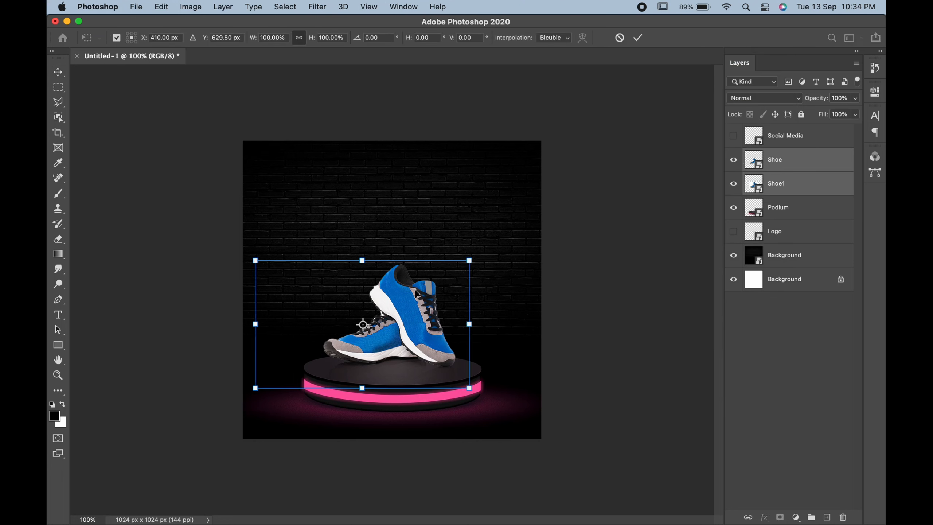
pyautogui.moveTo(416, 293); pyautogui.dragTo(419, 305)
pyautogui.press('Return')
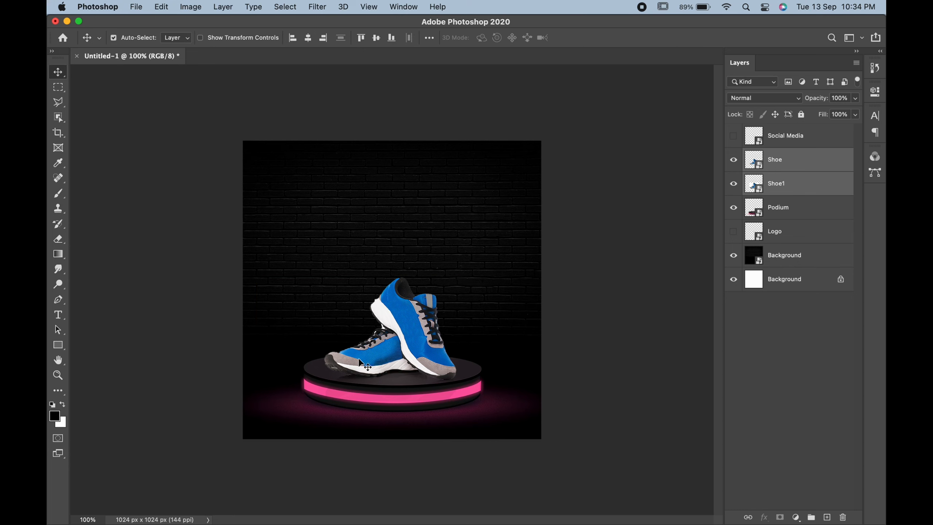
# - Add the text "BLACK" in Bebas Neue Regular over the brick wall
pyautogui.click(58, 315)
pyautogui.click(310, 203)
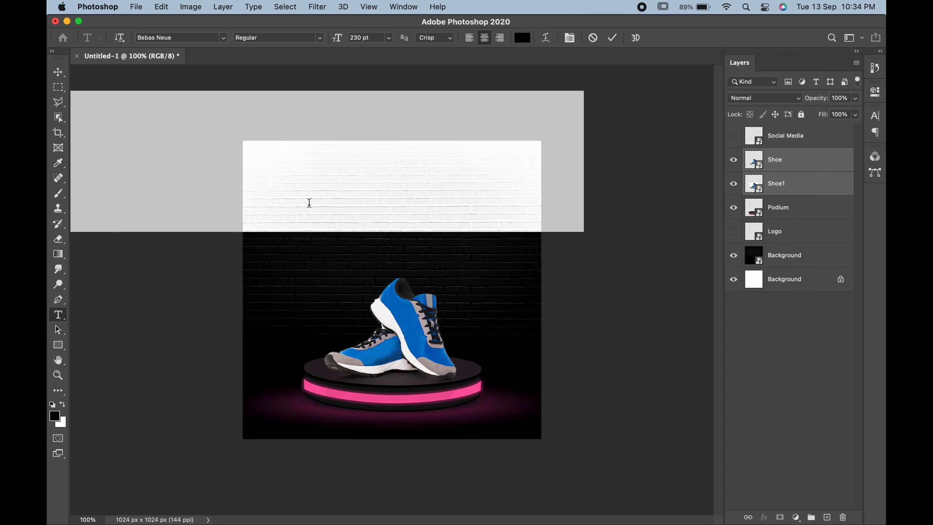
pyautogui.write('BLACK')
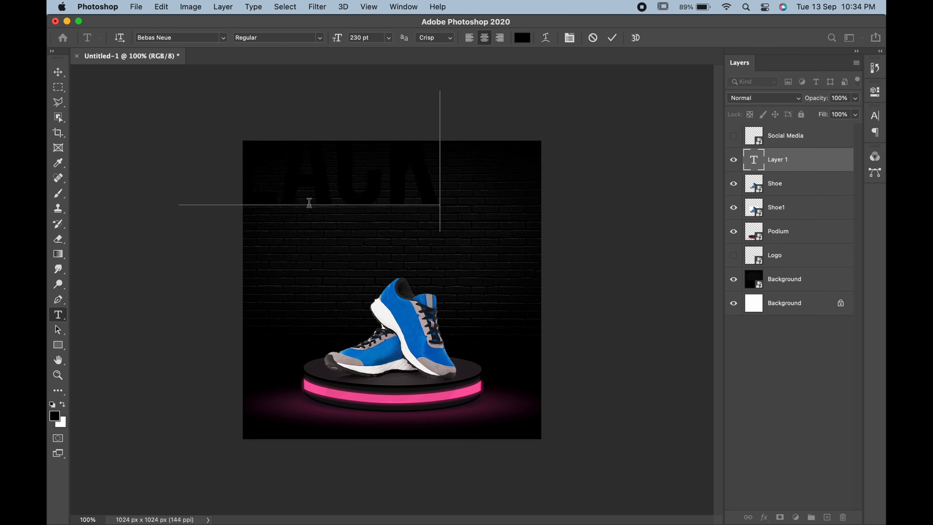
# - Set the BLACK text's size to 80 pt and move it to the upper middle of the canvas
pyautogui.moveTo(312, 221); pyautogui.dragTo(360, 227)
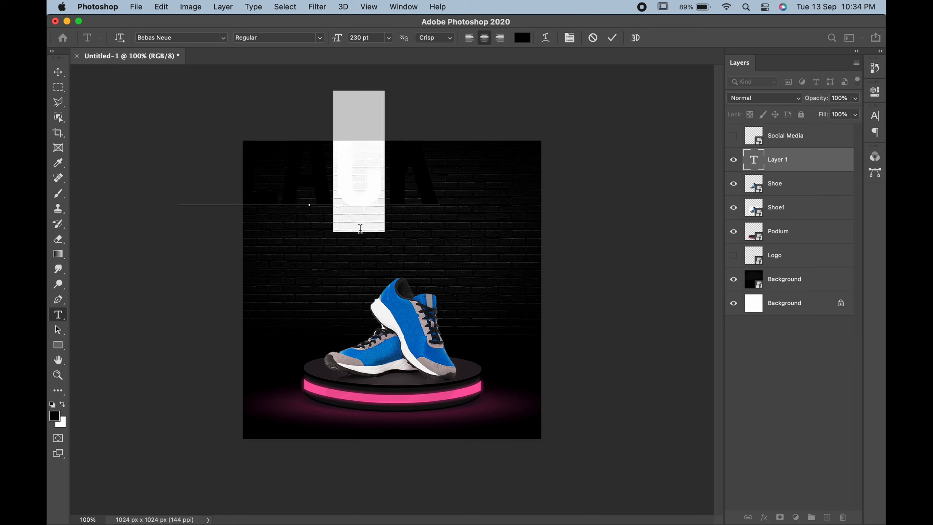
pyautogui.press('super+a')
pyautogui.moveTo(349, 38); pyautogui.dragTo(247, 57)
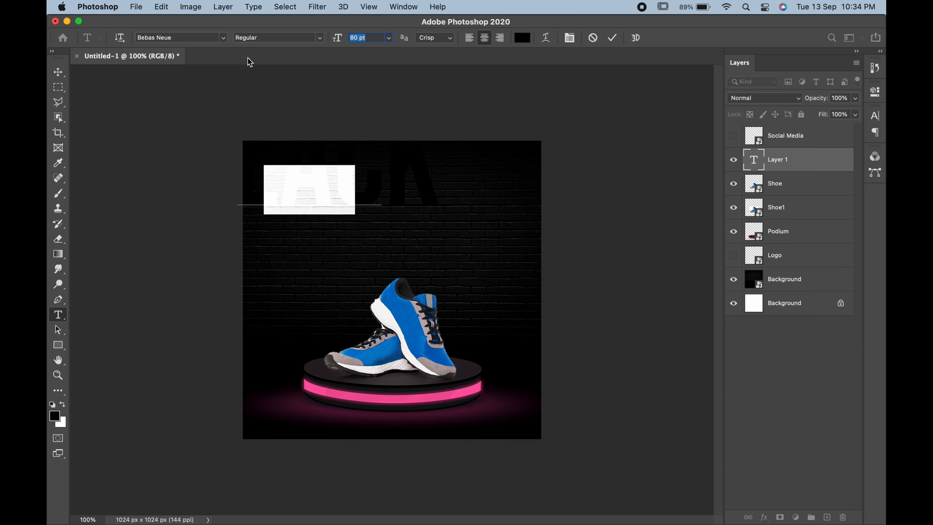
pyautogui.click(63, 74)
pyautogui.moveTo(323, 196); pyautogui.dragTo(395, 195)
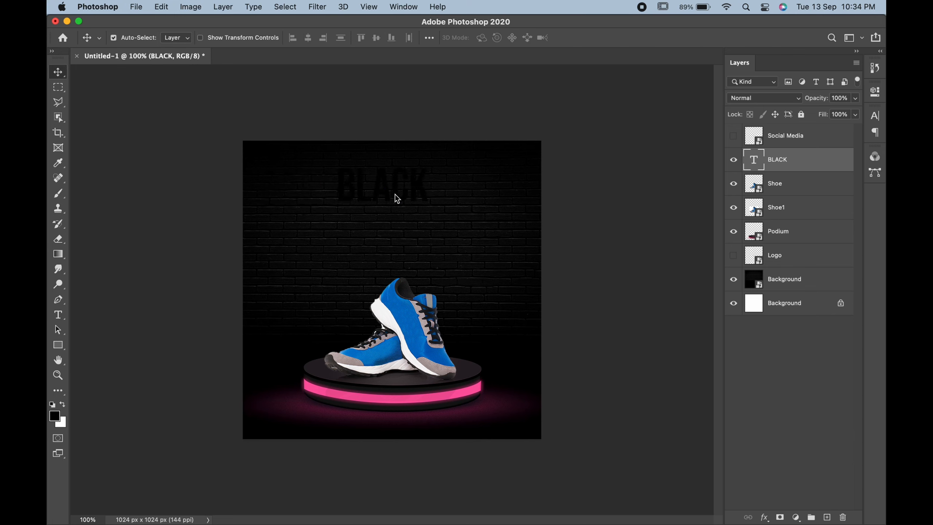
# - Add a 2 px outside stroke to the BLACK text, using the blue #047bc8 sampled from the shoe
pyautogui.rightClick(824, 161)
pyautogui.click(786, 165)
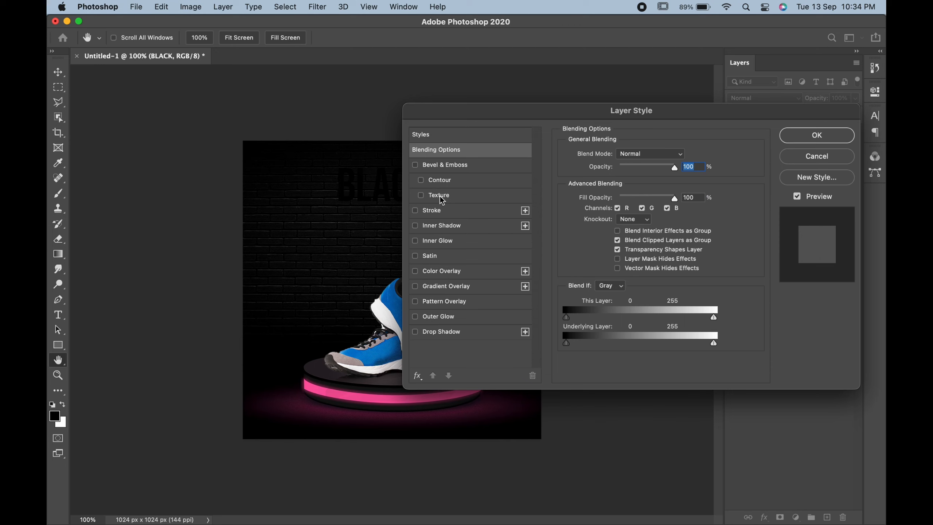
pyautogui.click(430, 210)
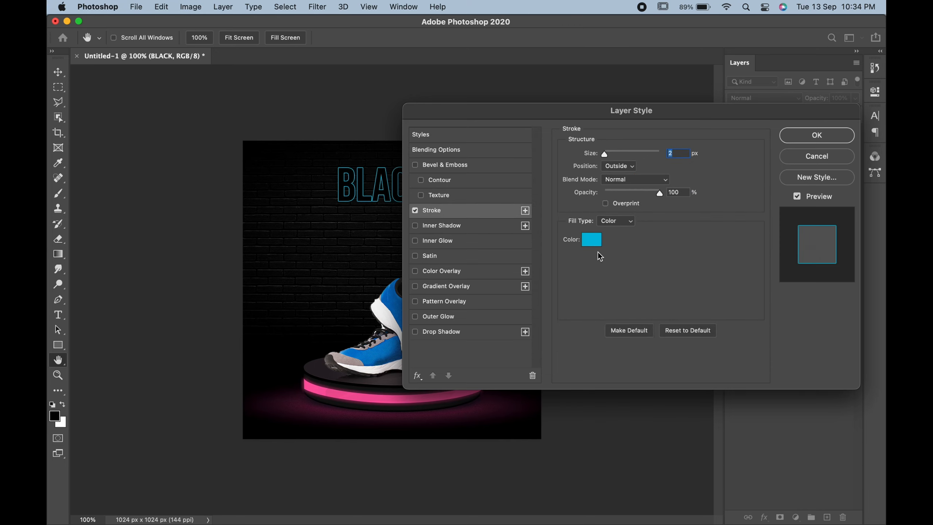
pyautogui.click(592, 241)
pyautogui.click(383, 357)
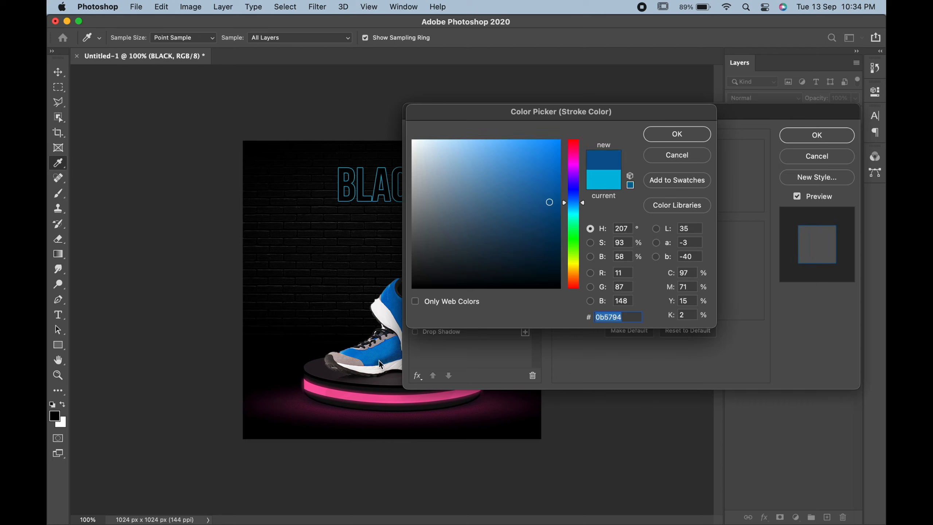
pyautogui.click(369, 360)
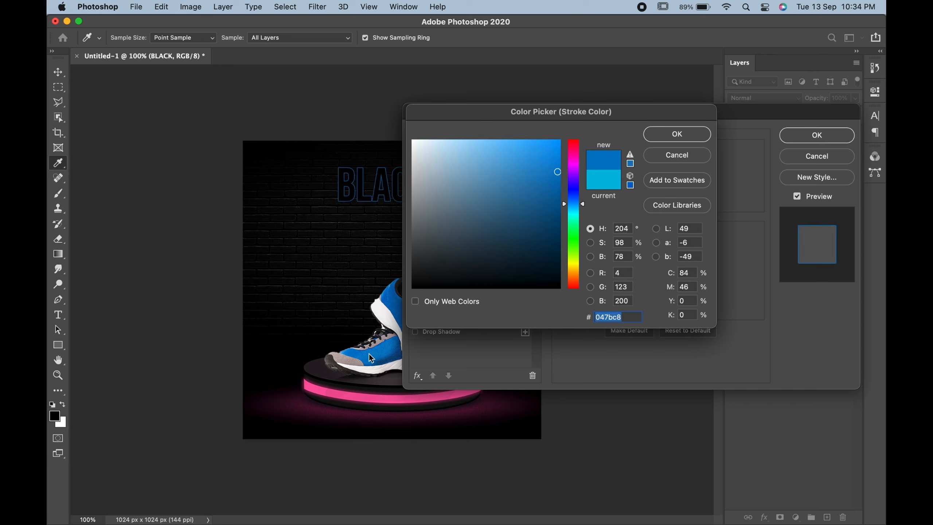
pyautogui.click(657, 134)
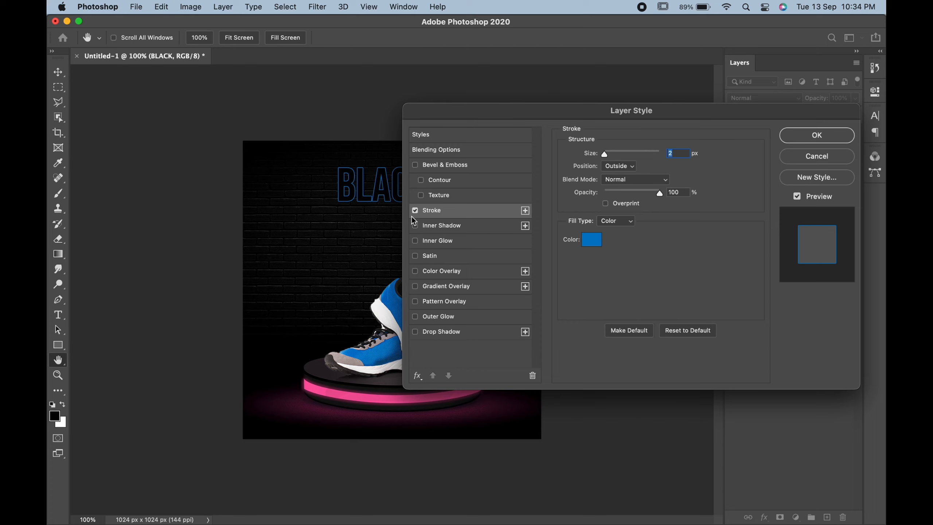
# - Enable Inner Glow on the BLACK text with 34% noise and 3% choke
pyautogui.click(416, 241)
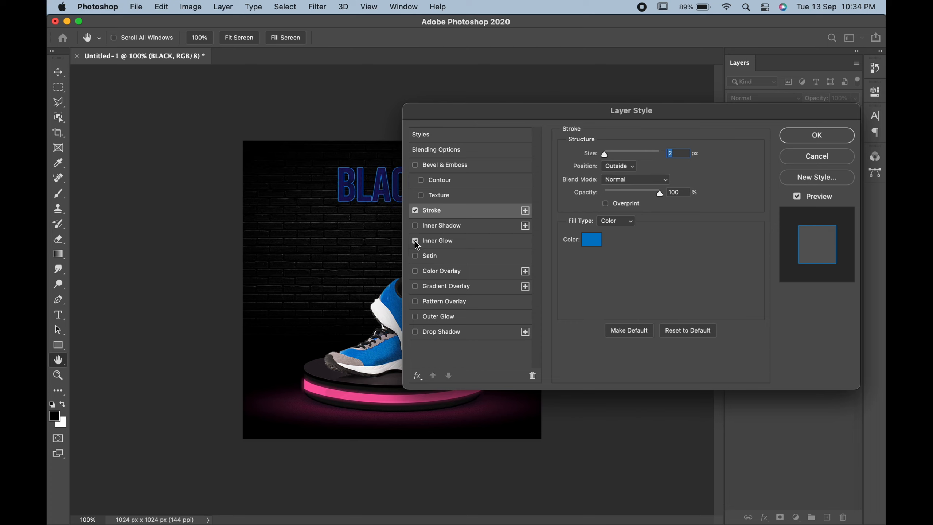
pyautogui.click(426, 241)
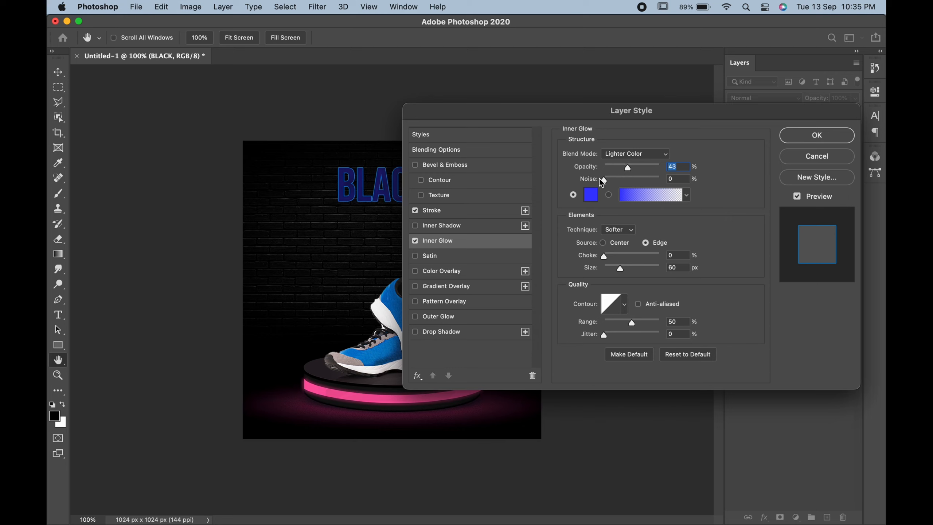
pyautogui.click(623, 181)
pyautogui.moveTo(607, 258); pyautogui.dragTo(596, 259)
# - Add an Outer Glow to the BLACK text with 55% opacity, 0% spread and 16 px size
pyautogui.click(427, 317)
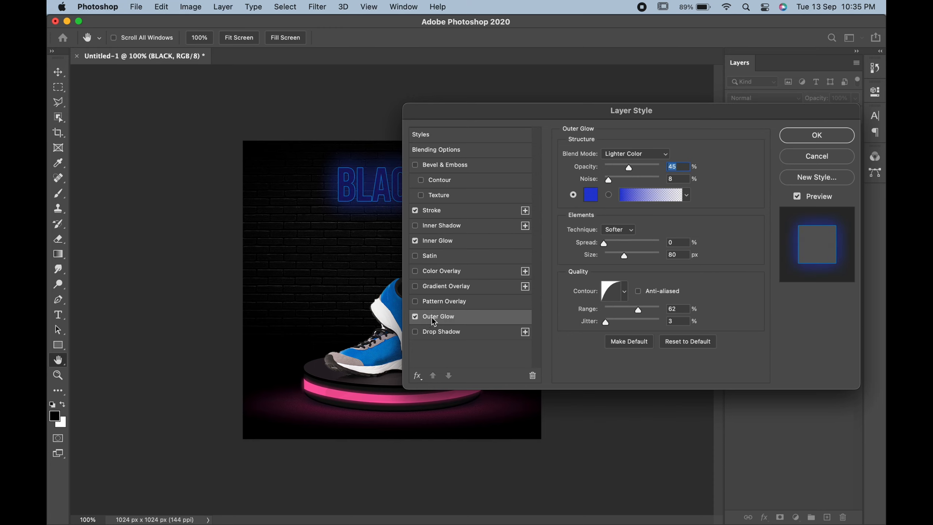
pyautogui.moveTo(634, 168)
pyautogui.mouseDown()
pyautogui.moveTo(651, 172)
pyautogui.moveTo(636, 171)
pyautogui.mouseUp()
pyautogui.moveTo(629, 261)
pyautogui.mouseDown()
pyautogui.moveTo(641, 260)
pyautogui.moveTo(606, 261)
pyautogui.moveTo(615, 261)
pyautogui.mouseUp()
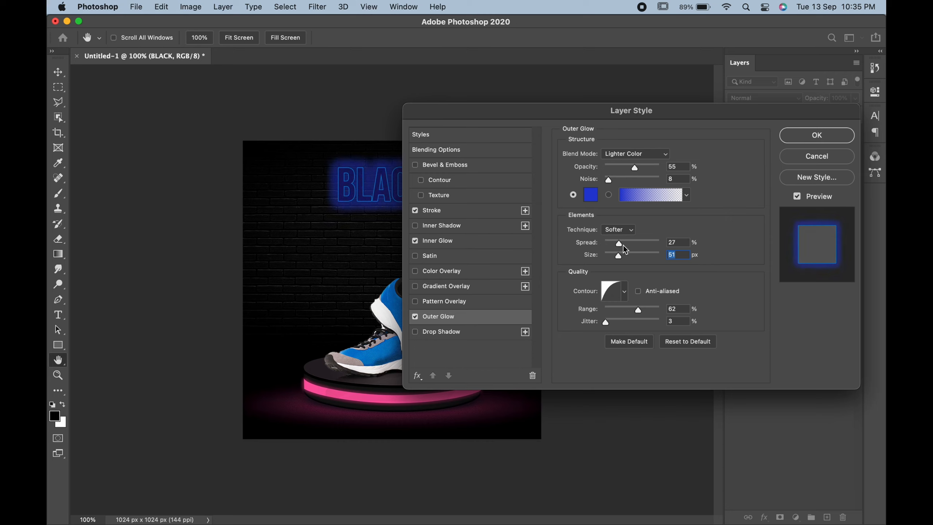
pyautogui.hotkey('shift', 'Tab')
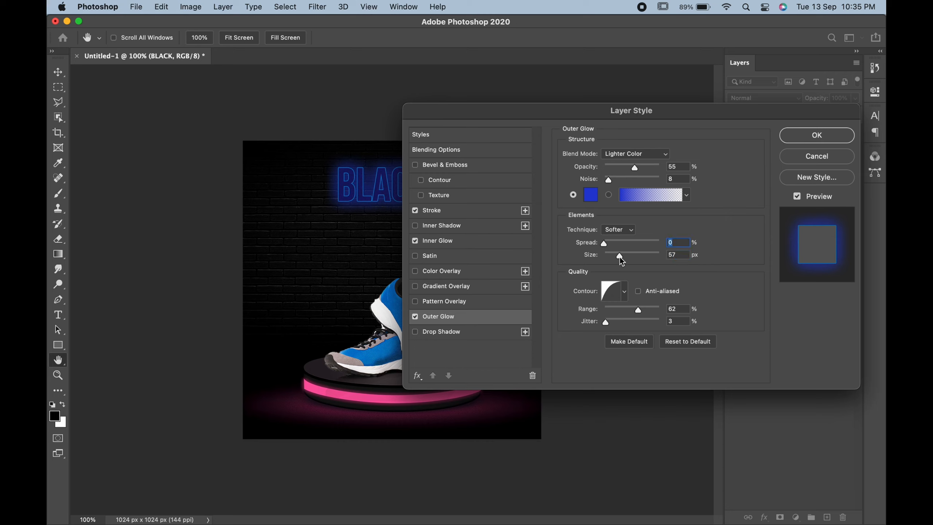
pyautogui.moveTo(621, 261); pyautogui.dragTo(615, 261)
pyautogui.press('Tab')
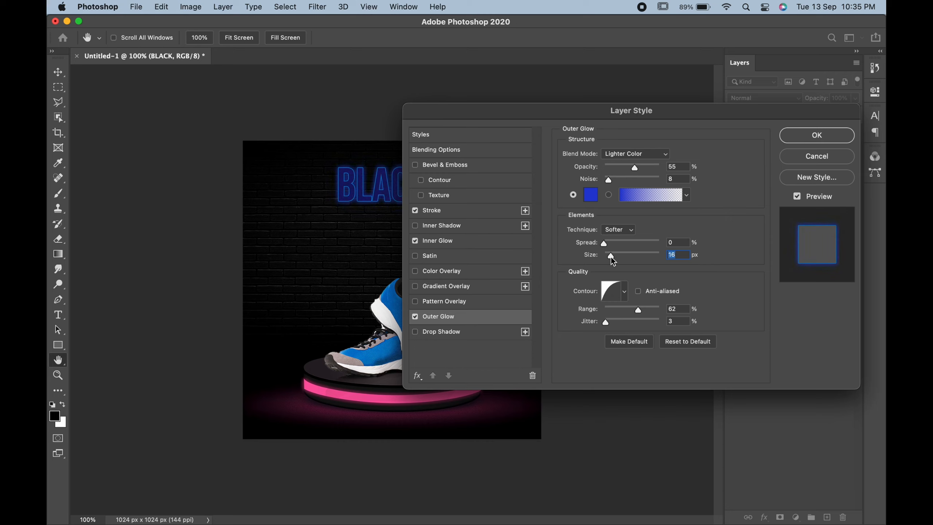
# - Enable Color Overlay on the BLACK text and set its stroke position to Inside, keeping the Normal blend mode
pyautogui.click(415, 271)
pyautogui.click(432, 210)
pyautogui.click(619, 180)
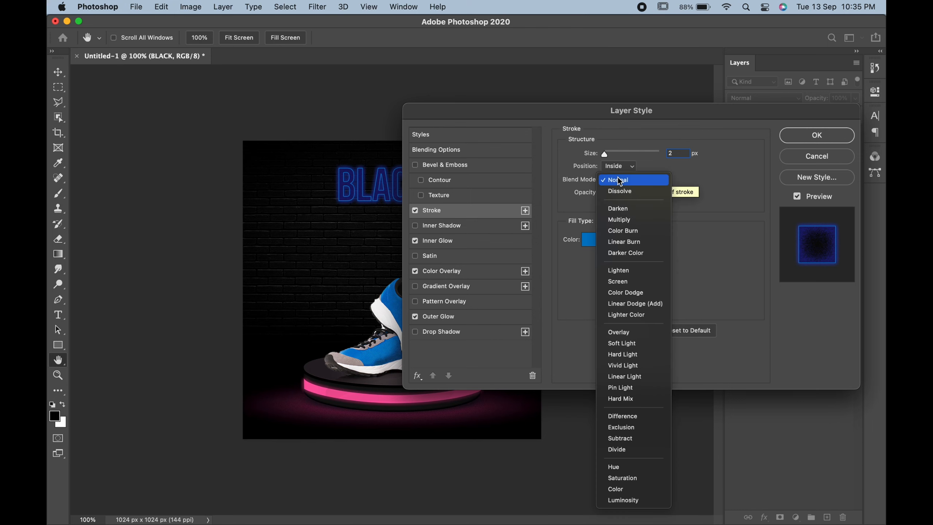
pyautogui.click(620, 180)
# - Reduce the BLACK text's Inner Glow to 7% opacity and 0% noise
pyautogui.click(464, 241)
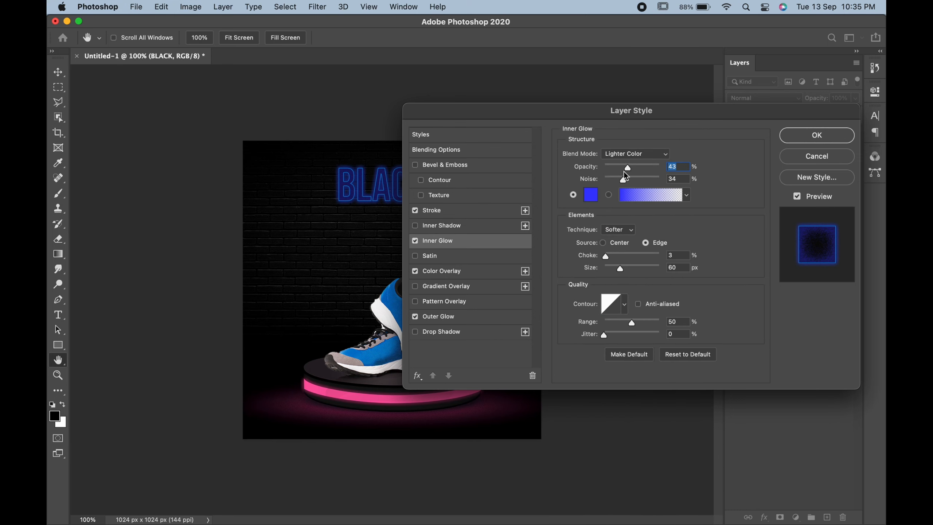
pyautogui.moveTo(628, 167); pyautogui.dragTo(609, 169)
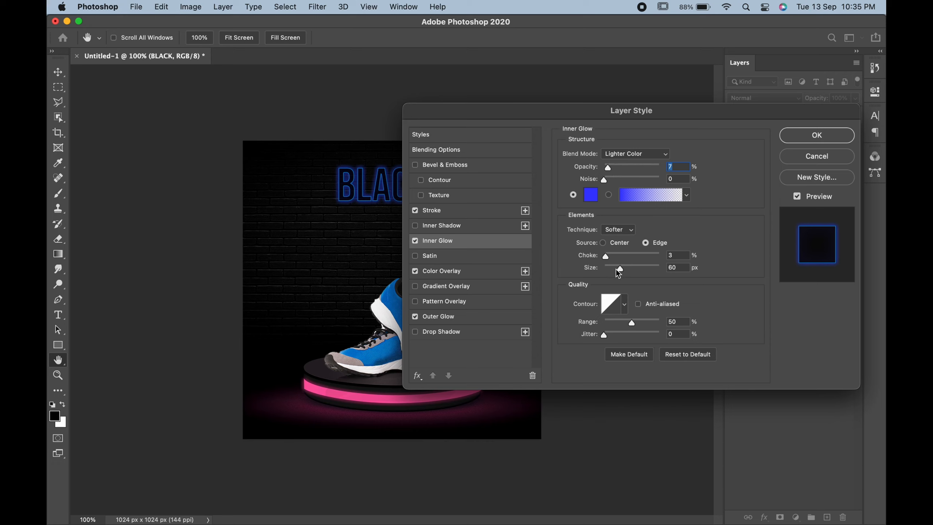
pyautogui.moveTo(628, 273); pyautogui.dragTo(627, 272)
# - Set the BLACK text's Outer Glow to 42% opacity, 8% spread, 38 px size and the brighter blue #2642e8
pyautogui.click(447, 317)
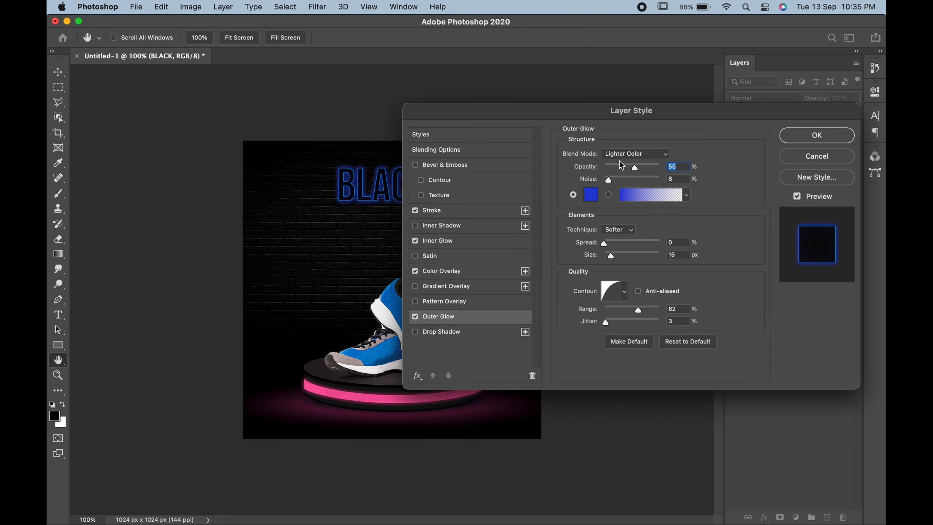
pyautogui.moveTo(637, 170); pyautogui.dragTo(626, 167)
pyautogui.moveTo(610, 255)
pyautogui.mouseDown()
pyautogui.moveTo(629, 262)
pyautogui.moveTo(609, 243)
pyautogui.mouseUp()
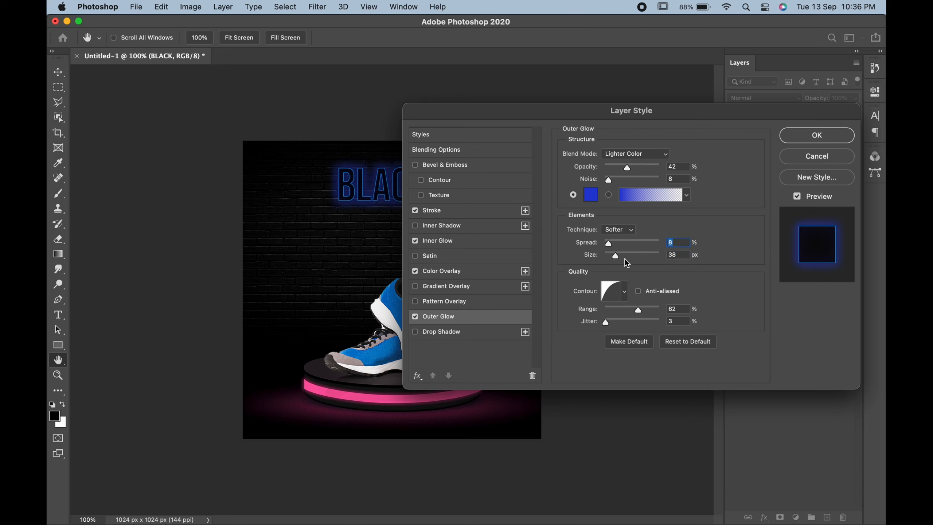
pyautogui.click(589, 198)
pyautogui.click(536, 153)
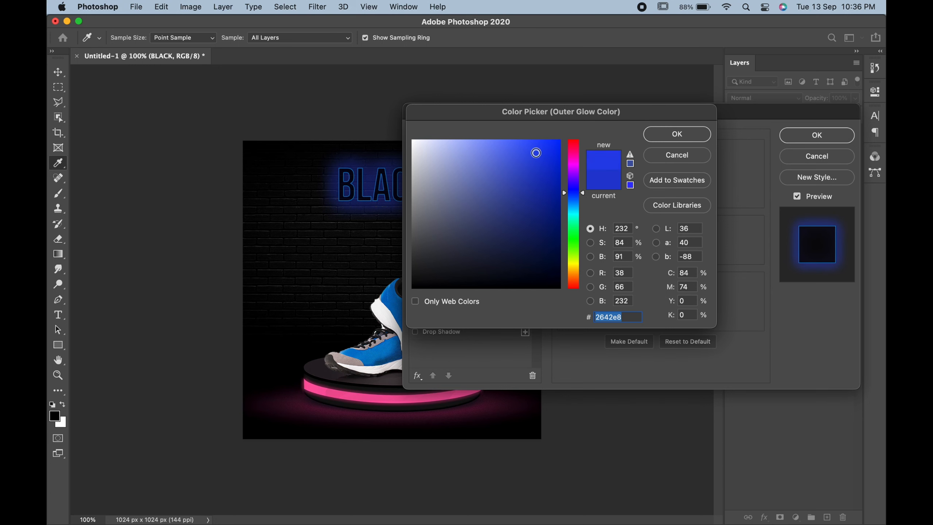
pyautogui.click(665, 140)
pyautogui.click(811, 137)
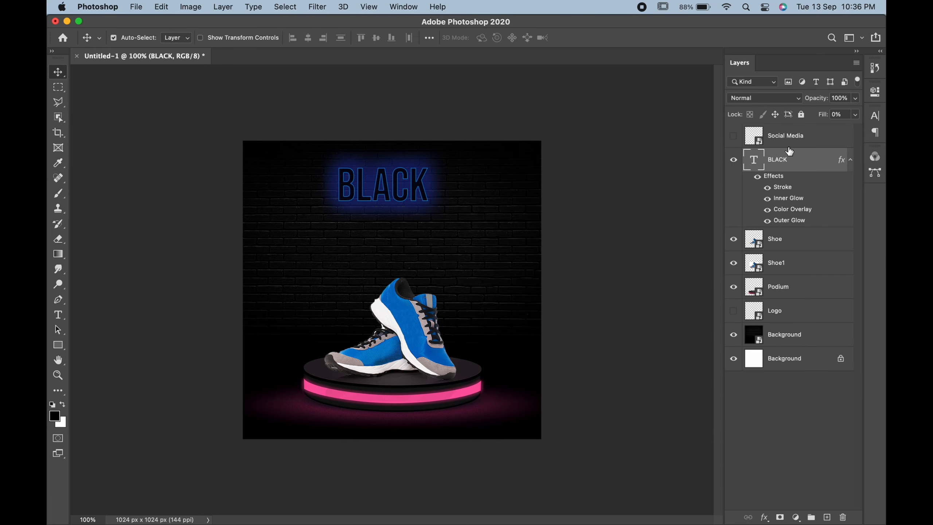
# - Scale the BLACK text to about 143% and rotate it counterclockwise by about 6°
pyautogui.press('super+t')
pyautogui.moveTo(427, 211)
pyautogui.mouseDown()
pyautogui.moveTo(469, 232)
pyautogui.moveTo(442, 203)
pyautogui.mouseUp()
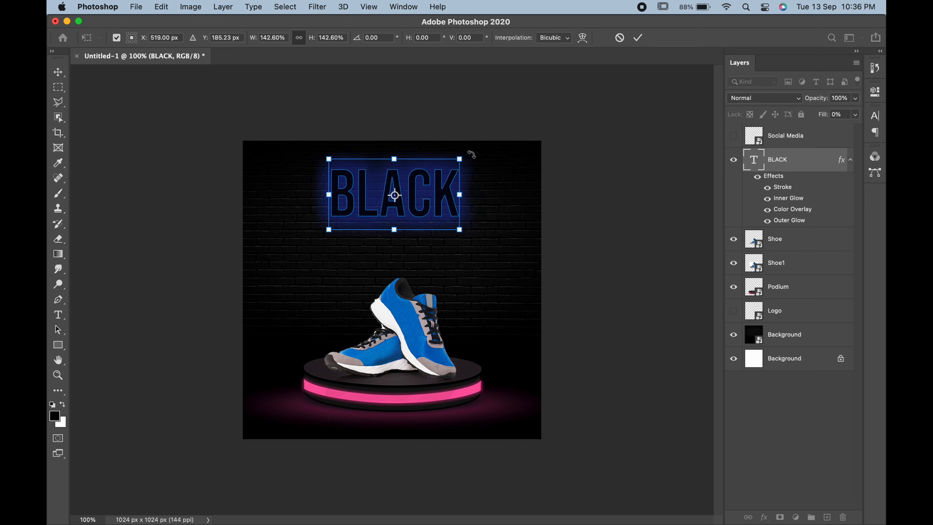
pyautogui.moveTo(472, 154); pyautogui.dragTo(446, 173)
pyautogui.press('Return')
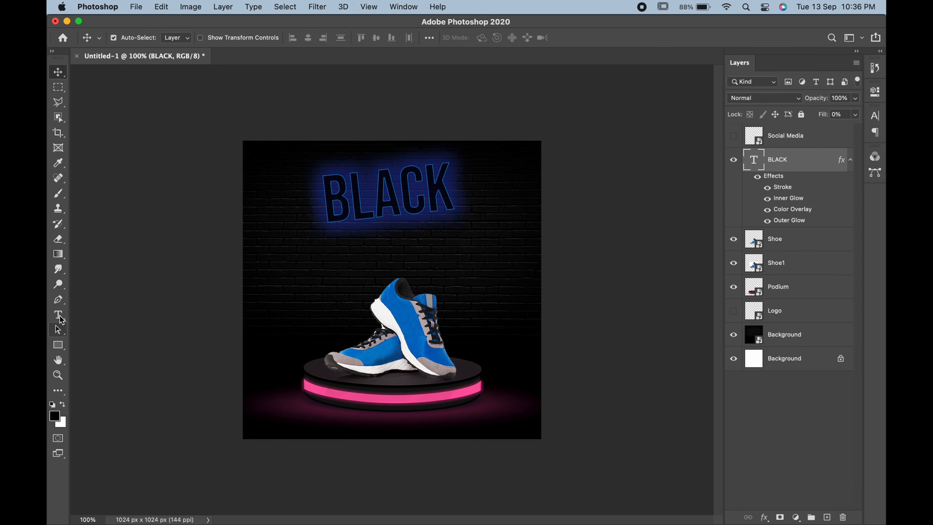
# - Add the text "Friday" below the BLACK headline, above the shoes
pyautogui.press('t')
pyautogui.click(319, 259)
pyautogui.write('FR')
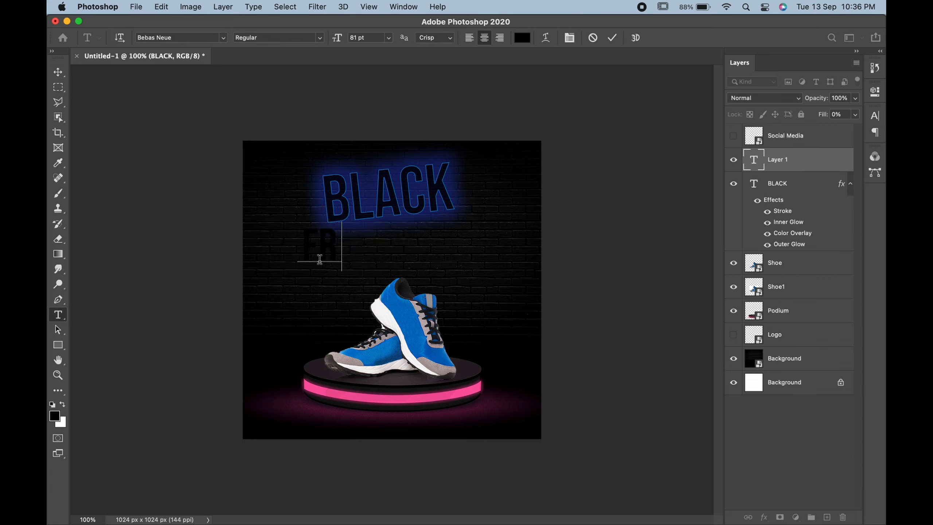
pyautogui.write('IDAY')
pyautogui.moveTo(314, 304); pyautogui.dragTo(428, 307)
# - Recolour the whole Friday text with the pink #f15299 sampled from the podium's neon band
pyautogui.press('super+a')
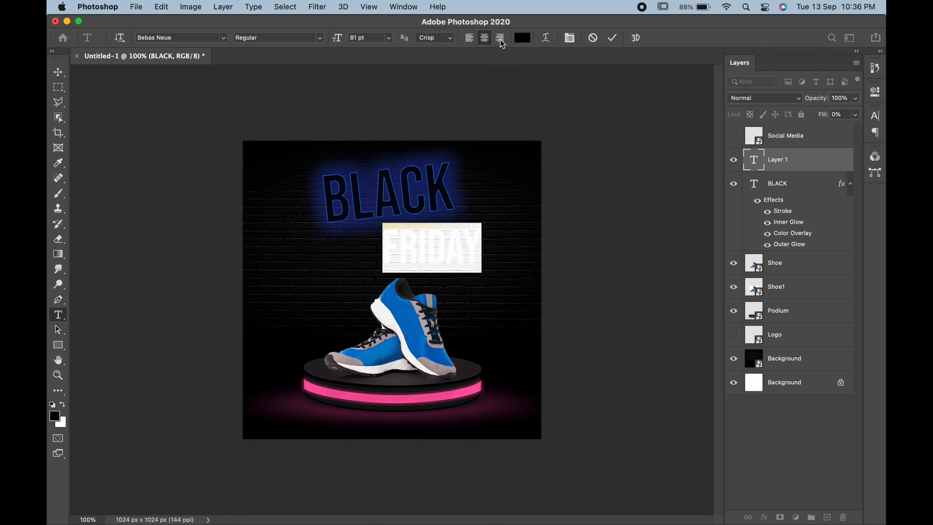
pyautogui.click(522, 38)
pyautogui.click(362, 398)
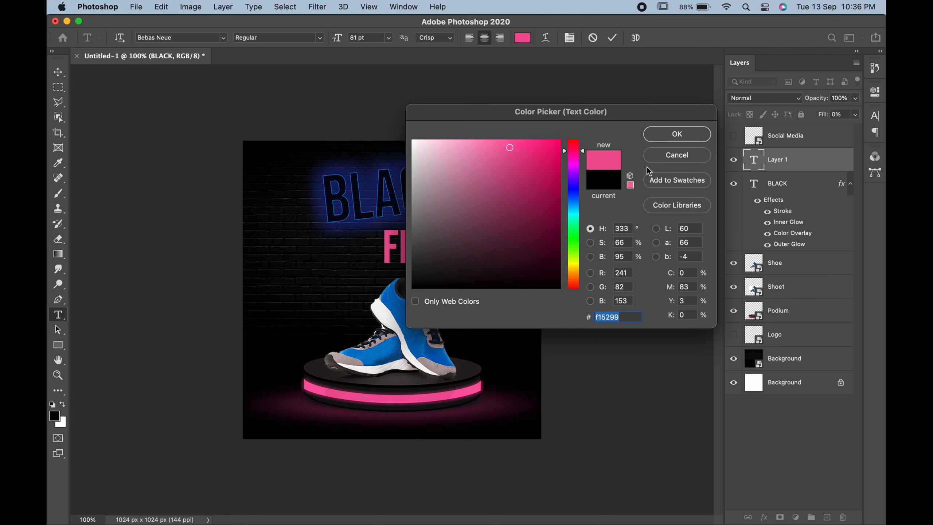
pyautogui.click(681, 142)
# - Change the Friday text's font to Back To School and turn off All Caps
pyautogui.click(223, 37)
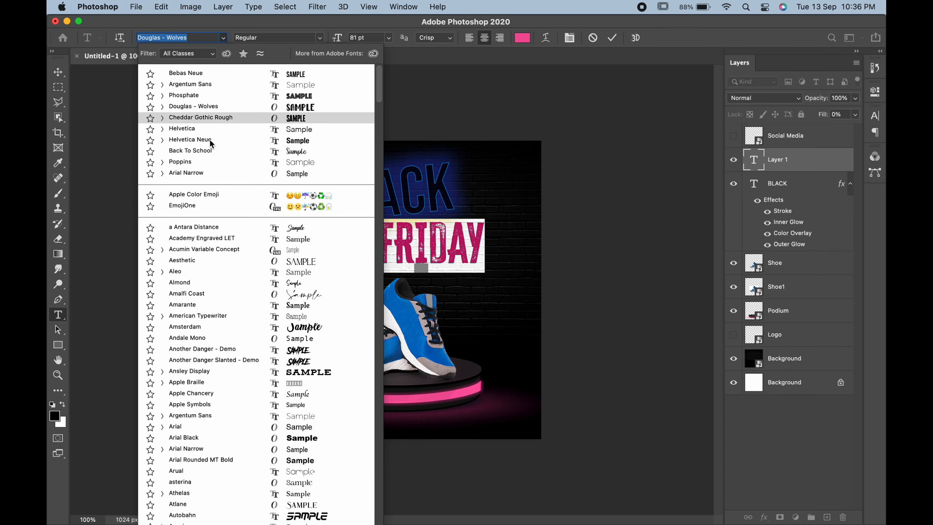
pyautogui.click(210, 151)
pyautogui.click(401, 245)
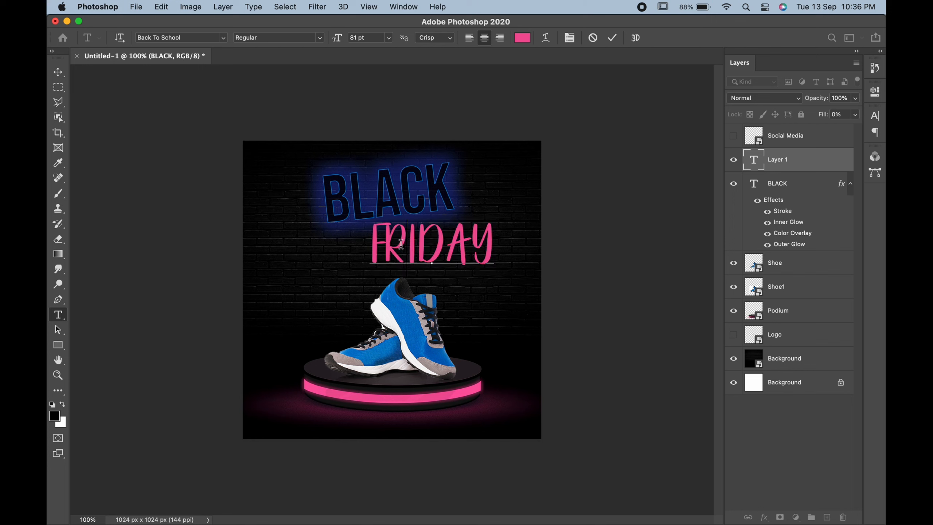
pyautogui.press('super+a')
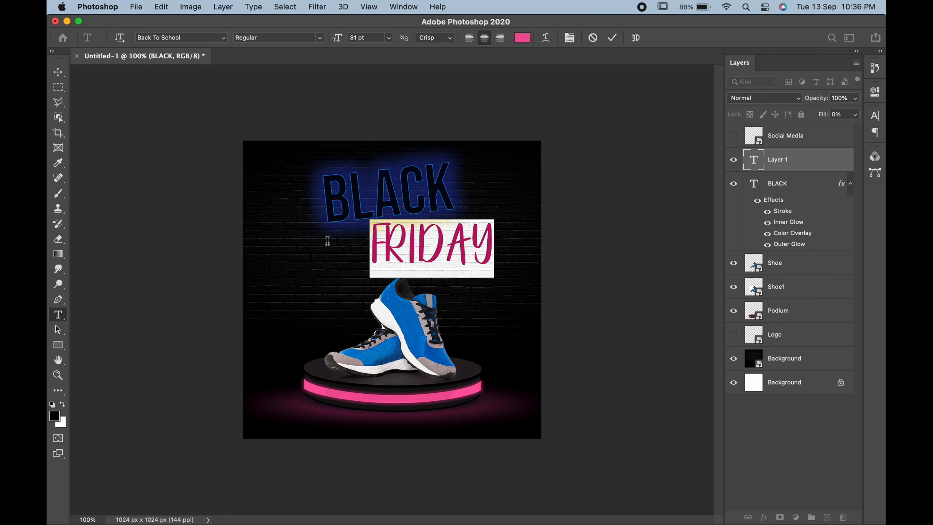
pyautogui.click(570, 37)
pyautogui.click(778, 198)
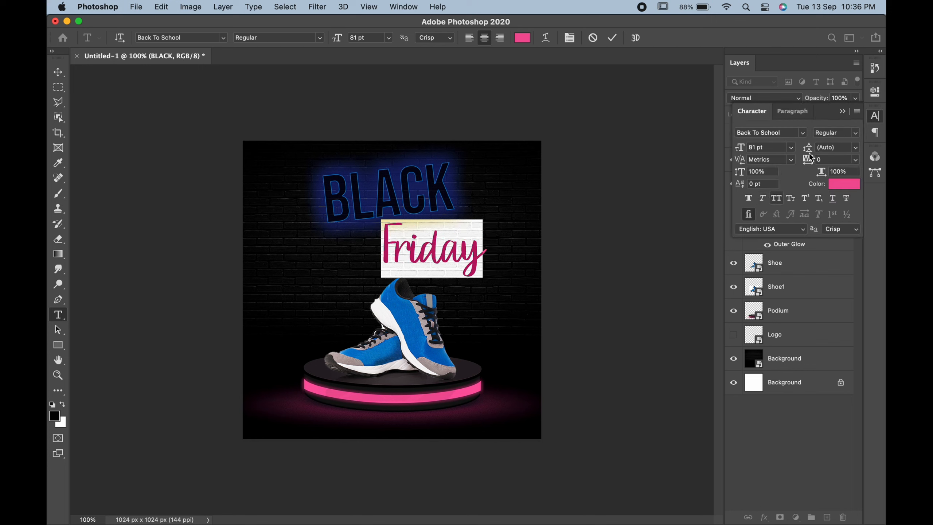
pyautogui.click(842, 111)
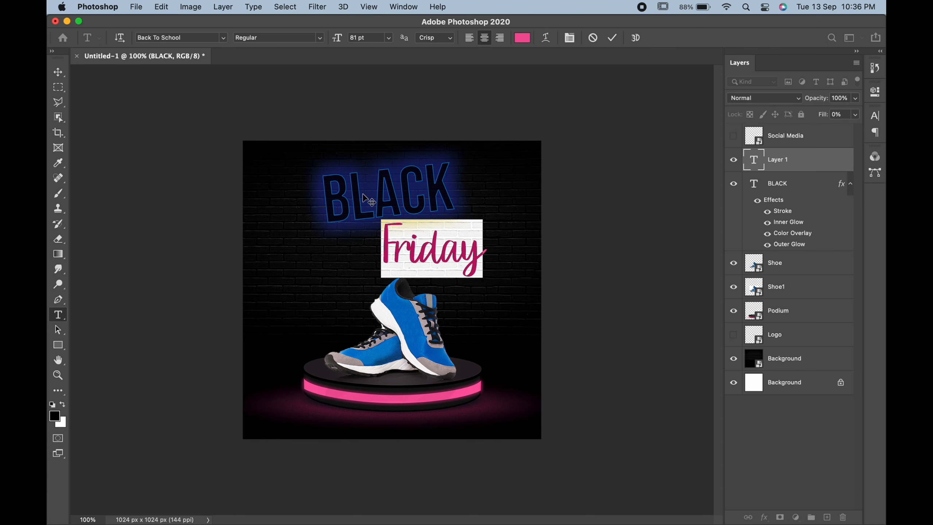
# - Scale the Friday text to about 73% and place it directly under the right half of BLACK
pyautogui.click(58, 73)
pyautogui.press('super+t')
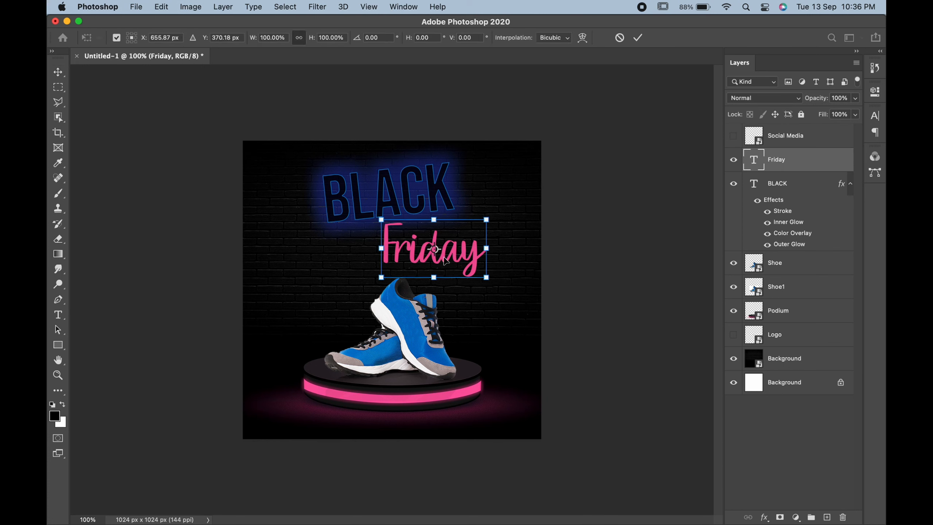
pyautogui.moveTo(486, 221); pyautogui.dragTo(458, 223)
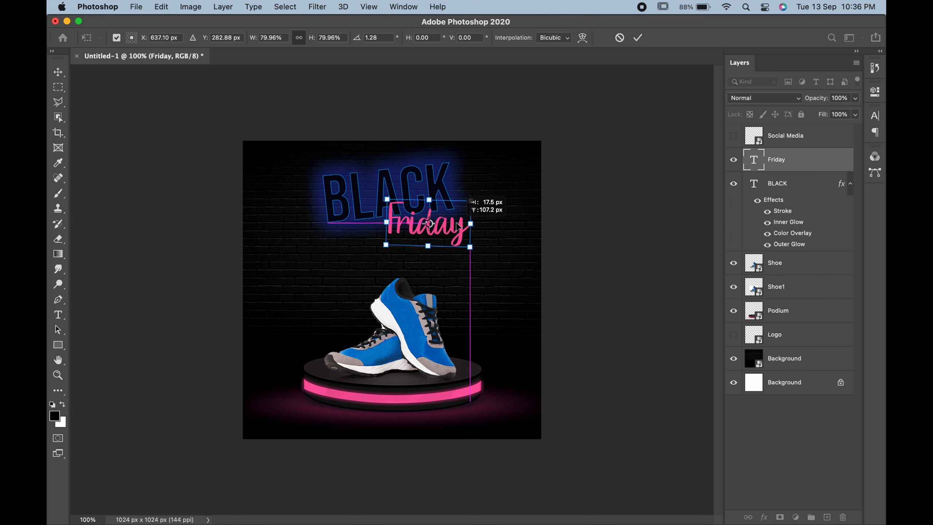
pyautogui.moveTo(382, 218); pyautogui.dragTo(396, 207)
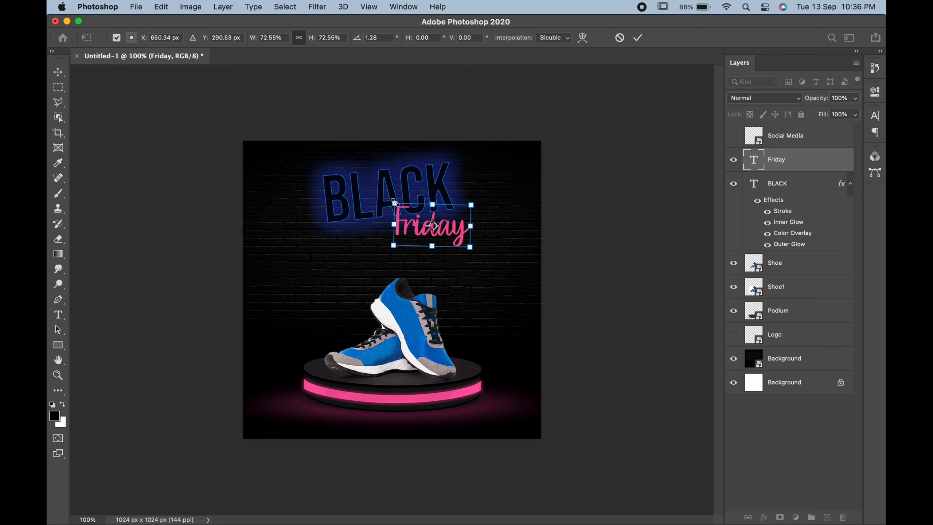
pyautogui.press('Return')
pyautogui.moveTo(426, 235); pyautogui.dragTo(430, 237)
pyautogui.press('Up')
pyautogui.press('Up')
pyautogui.press('Up')
pyautogui.press('Up')
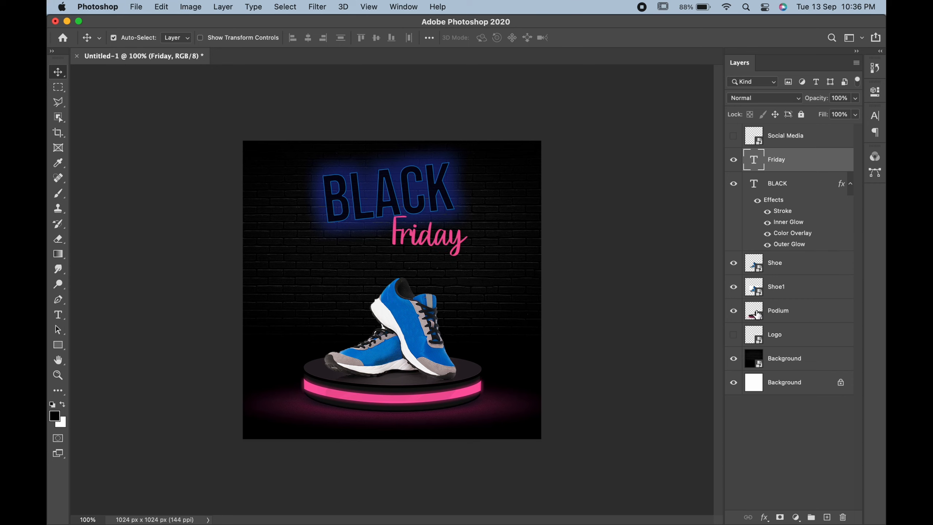
# - Show the Social Media layer and place it in the banner's bottom-left corner
pyautogui.click(734, 135)
pyautogui.click(790, 141)
pyautogui.press('super+t')
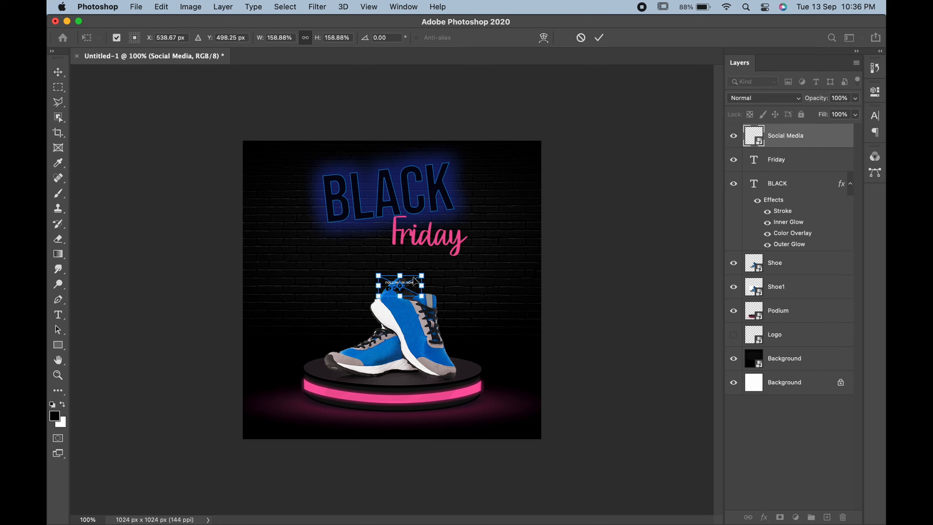
pyautogui.moveTo(405, 285); pyautogui.dragTo(279, 427)
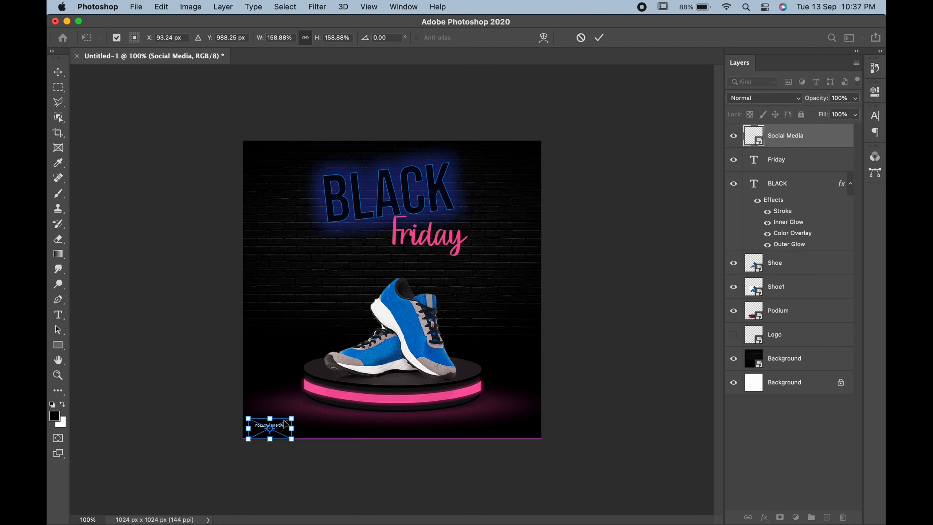
pyautogui.press('Return')
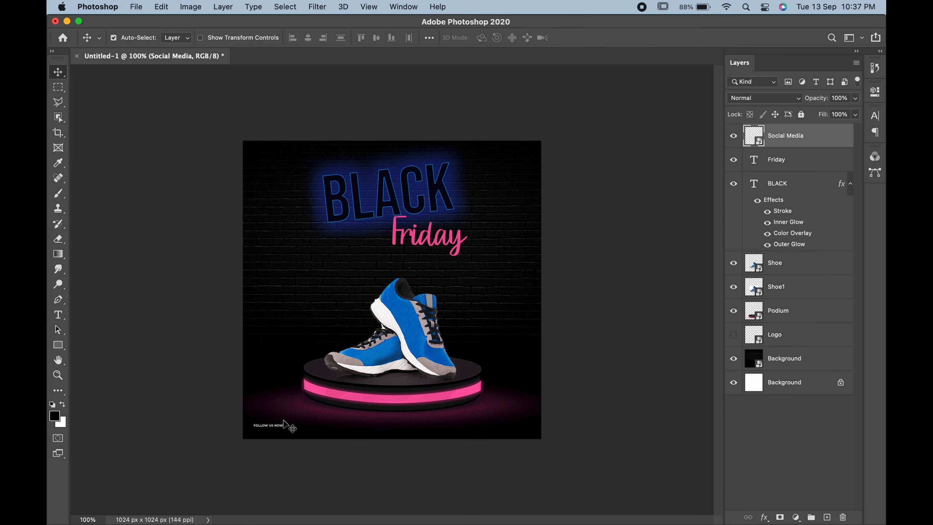
pyautogui.press('Left')
pyautogui.press('Left')
pyautogui.press('Left')
pyautogui.press('Left')
pyautogui.press('Up')
pyautogui.press('Up')
# - Apply a white #ffffff Color Overlay to the Social Media layer
pyautogui.doubleClick(836, 141)
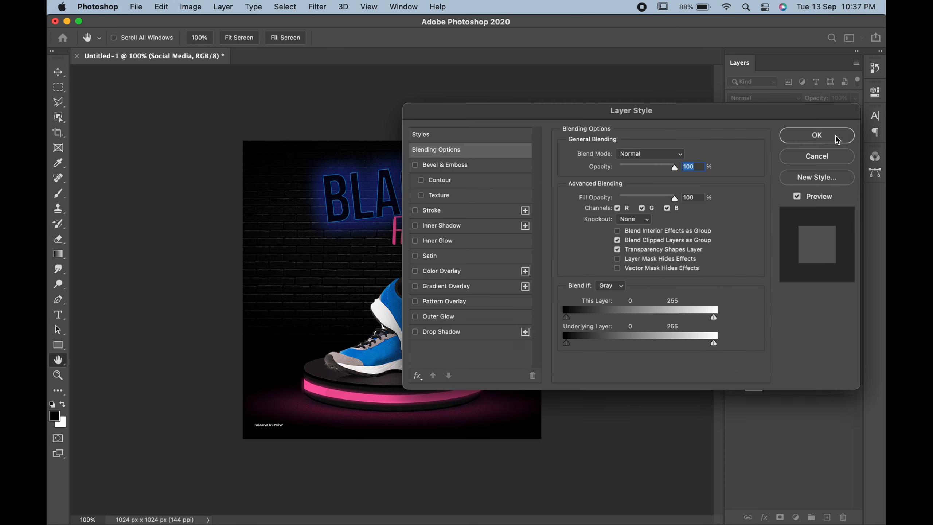
pyautogui.click(443, 274)
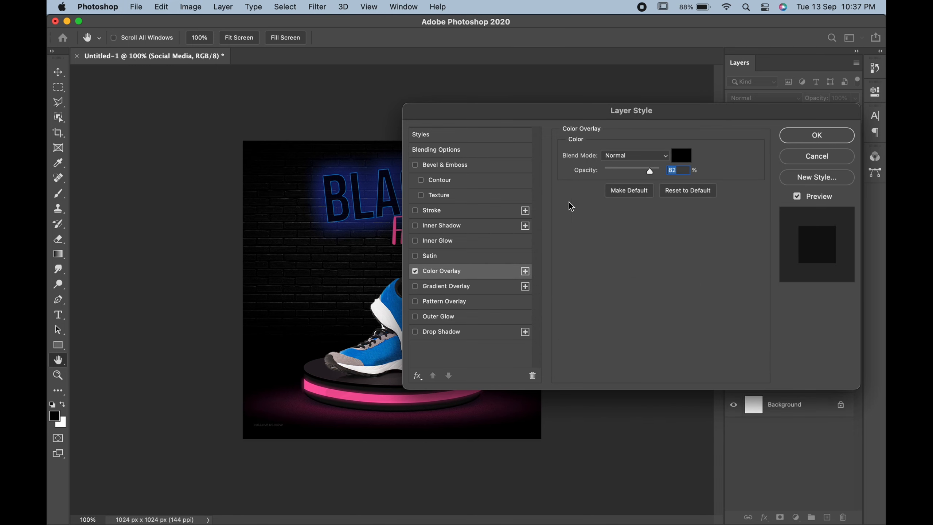
pyautogui.click(677, 159)
pyautogui.click(432, 176)
pyautogui.moveTo(433, 176); pyautogui.dragTo(397, 113)
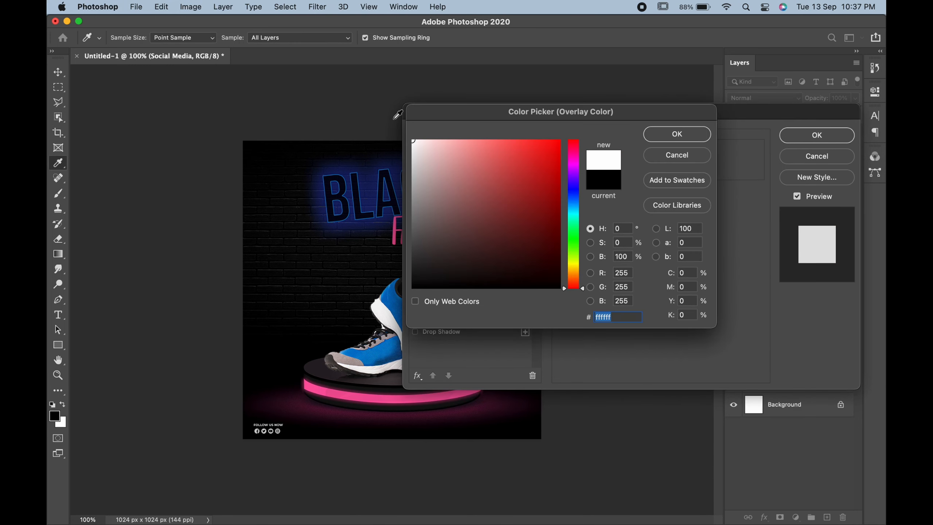
pyautogui.click(647, 140)
pyautogui.click(817, 135)
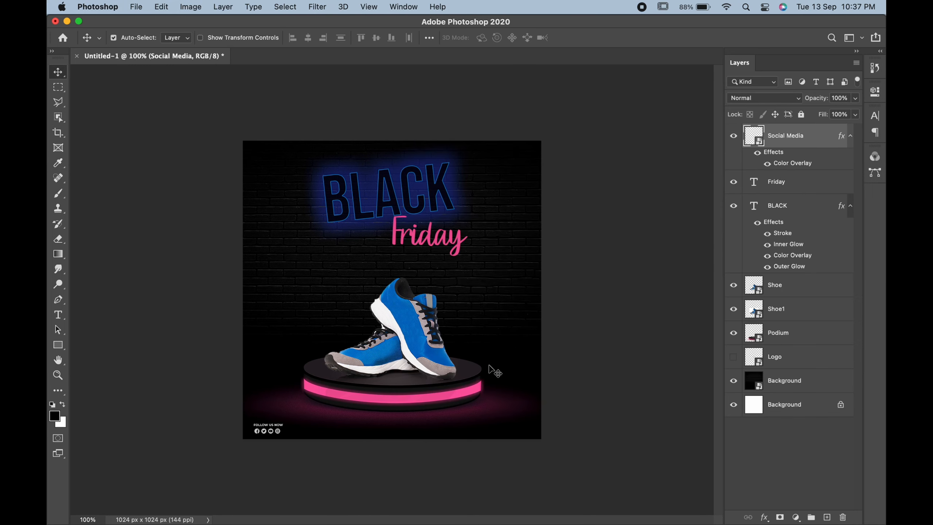
# - Show the Logo layer and give it a white Color Overlay at 100% opacity
pyautogui.click(734, 357)
pyautogui.click(795, 361)
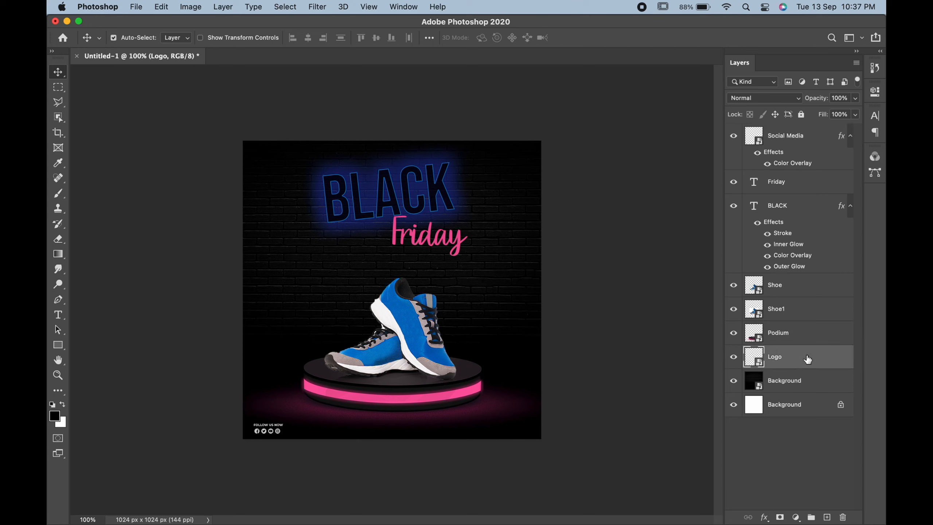
pyautogui.rightClick(807, 359)
pyautogui.click(760, 357)
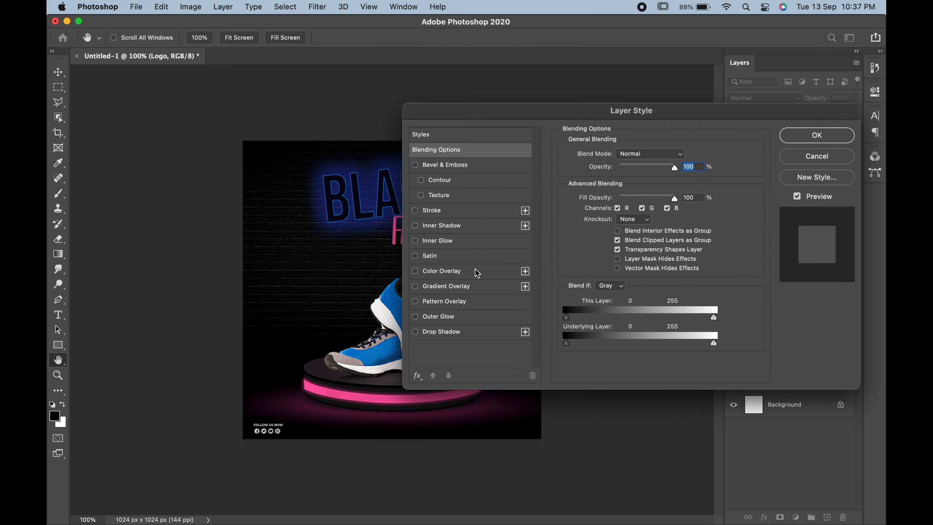
pyautogui.click(476, 273)
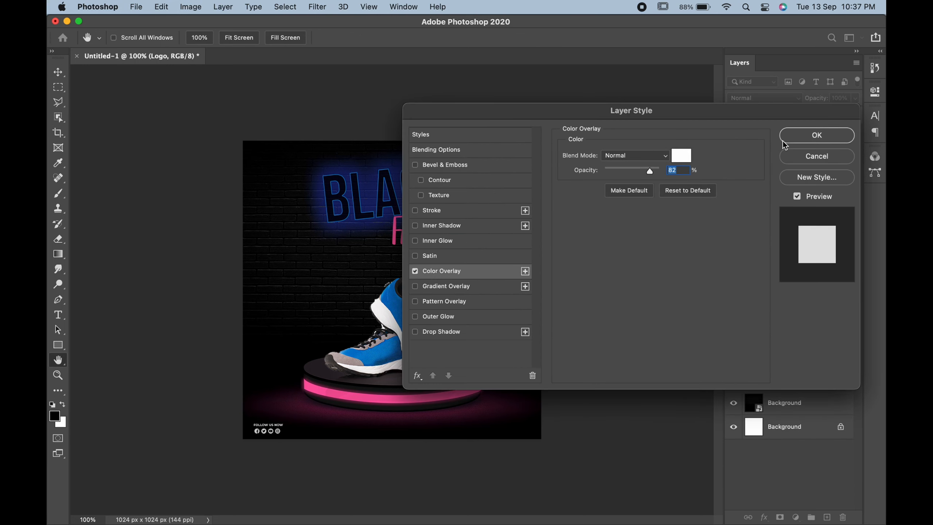
pyautogui.click(660, 171)
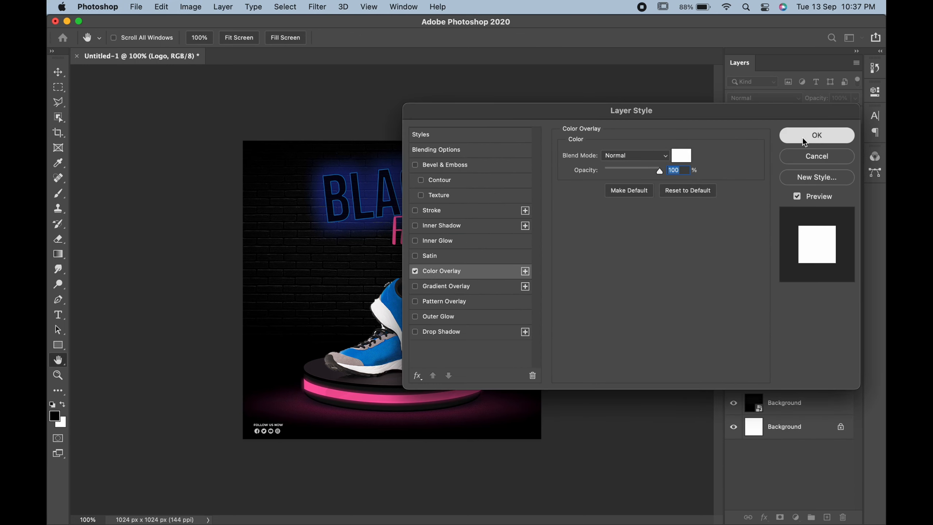
pyautogui.click(816, 135)
# - Resize the logo and place it in the banner's top-left corner
pyautogui.press('super+t')
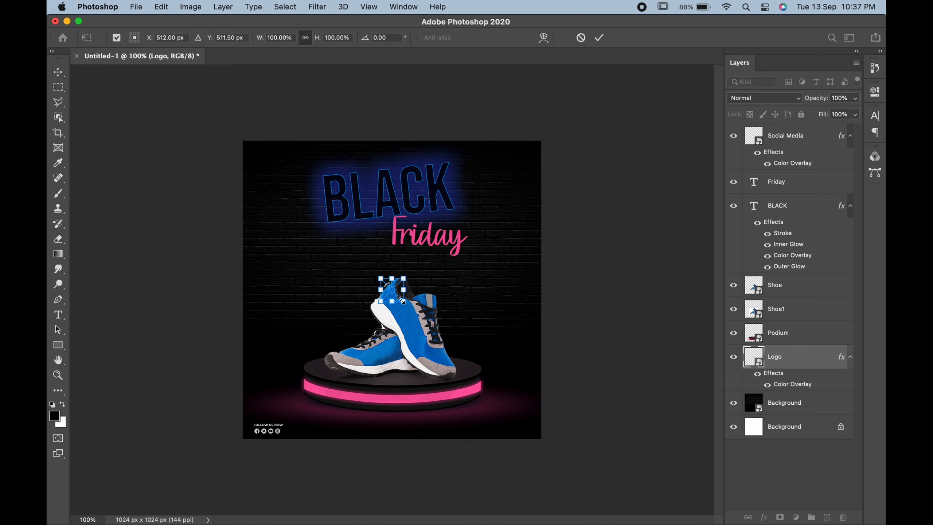
pyautogui.moveTo(403, 301); pyautogui.dragTo(419, 316)
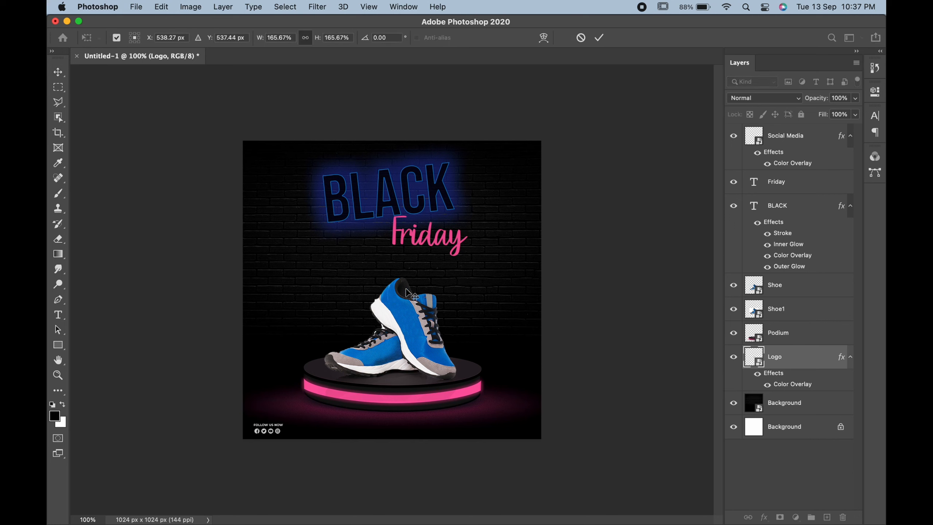
pyautogui.press('Return')
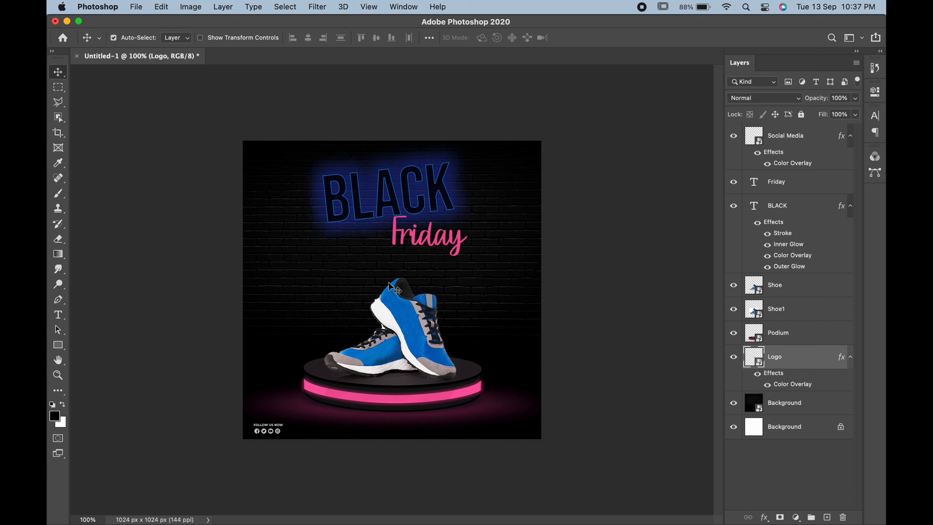
pyautogui.press('super+t')
pyautogui.moveTo(409, 307); pyautogui.dragTo(277, 182)
pyautogui.moveTo(281, 142); pyautogui.dragTo(259, 157)
pyautogui.press('Return')
# - Add a slightly tilted orange rectangle above the BLACK text and move BLACK down closer to Friday
pyautogui.press('u')
pyautogui.press('v')
pyautogui.moveTo(316, 153)
pyautogui.mouseDown()
pyautogui.moveTo(488, 188)
pyautogui.moveTo(439, 202)
pyautogui.mouseUp()
pyautogui.press('super+t')
pyautogui.press('Return')
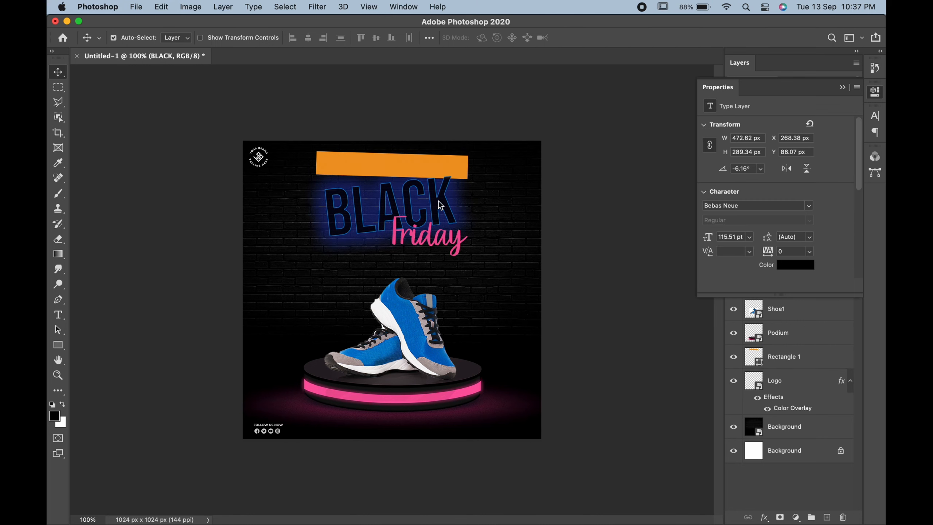
# - Move the BLACK text slightly down and rotate it to a nearly level angle of about -1.07°
pyautogui.moveTo(439, 238); pyautogui.dragTo(414, 233)
pyautogui.press('super+t')
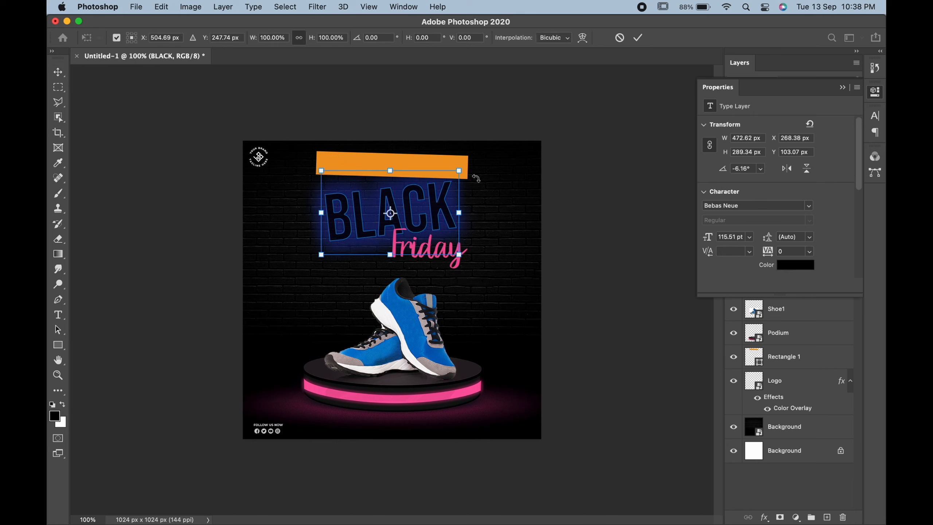
pyautogui.moveTo(474, 177); pyautogui.dragTo(474, 193)
pyautogui.press('Return')
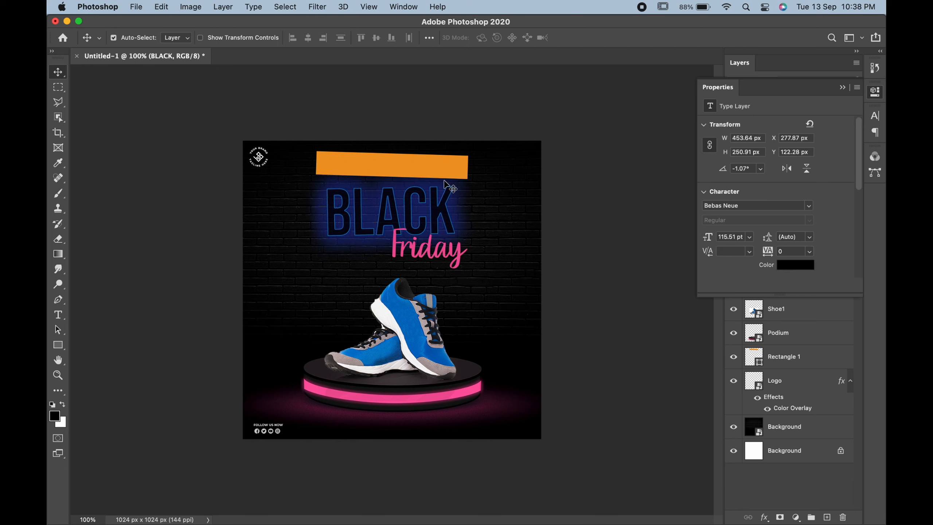
# - Add a new text layer reading "SPECIAL LIMITED OFFER" in Bebas Neue on the banner
pyautogui.click(58, 314)
pyautogui.click(276, 265)
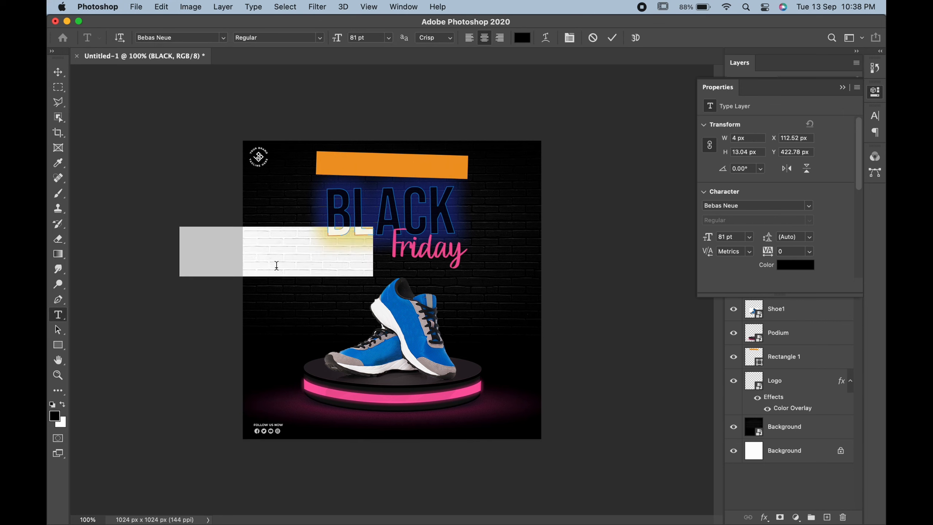
pyautogui.write('SPECIAL')
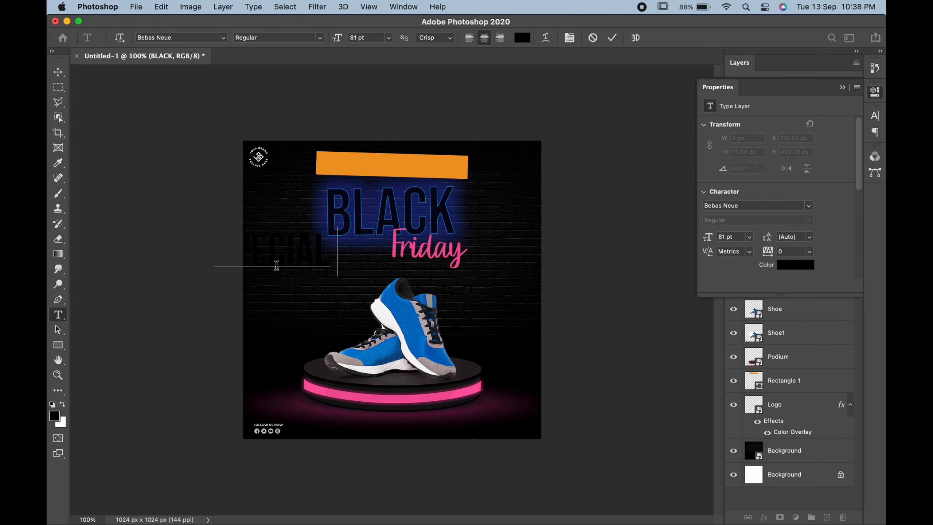
pyautogui.write(' LIMITED OFFER')
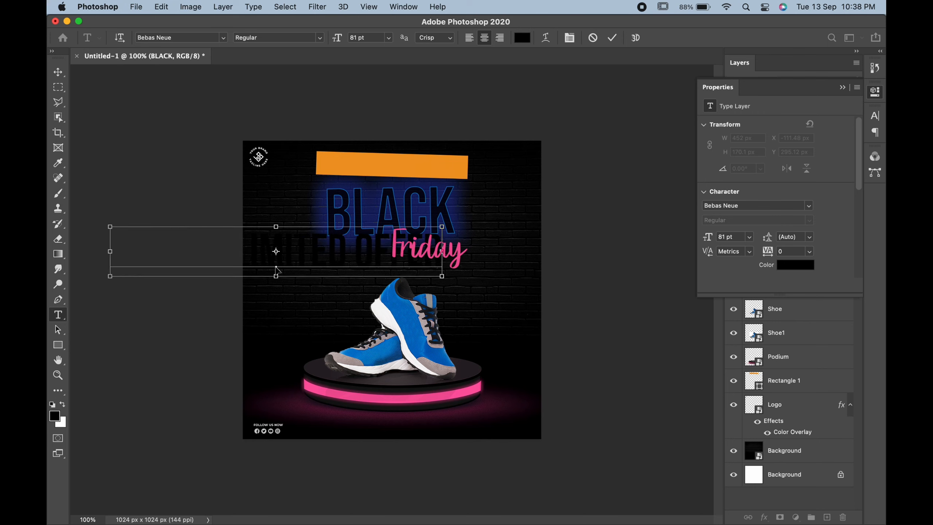
# - Set the SPECIAL LIMITED OFFER text to 21 pt and colour it white
pyautogui.press('super+a')
pyautogui.click(321, 39)
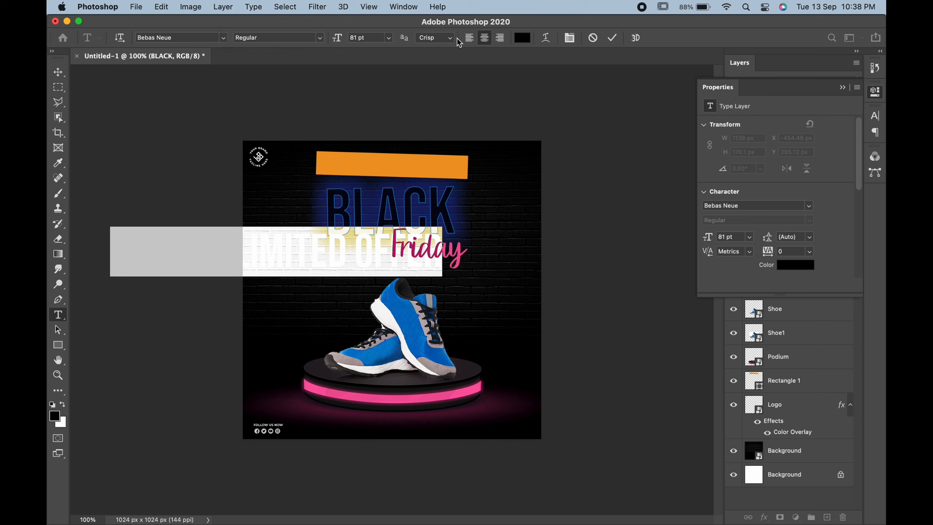
pyautogui.moveTo(337, 37); pyautogui.dragTo(300, 46)
pyautogui.click(521, 40)
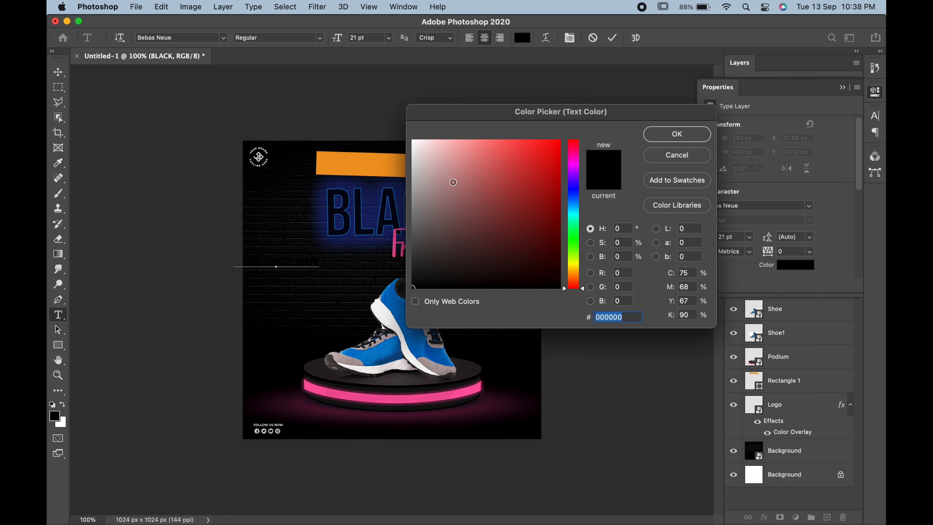
pyautogui.click(412, 140)
pyautogui.click(677, 134)
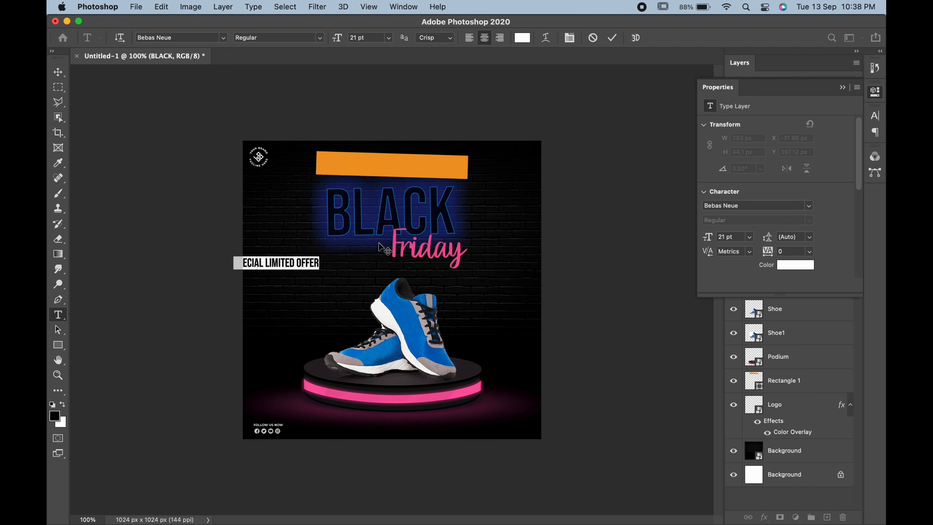
# - Place SPECIAL LIMITED OFFER on the orange rectangle, scale it to about 145% and rotate it 1.5° to match
pyautogui.click(58, 72)
pyautogui.moveTo(264, 270); pyautogui.dragTo(359, 170)
pyautogui.hotkey('ctrl', 't')
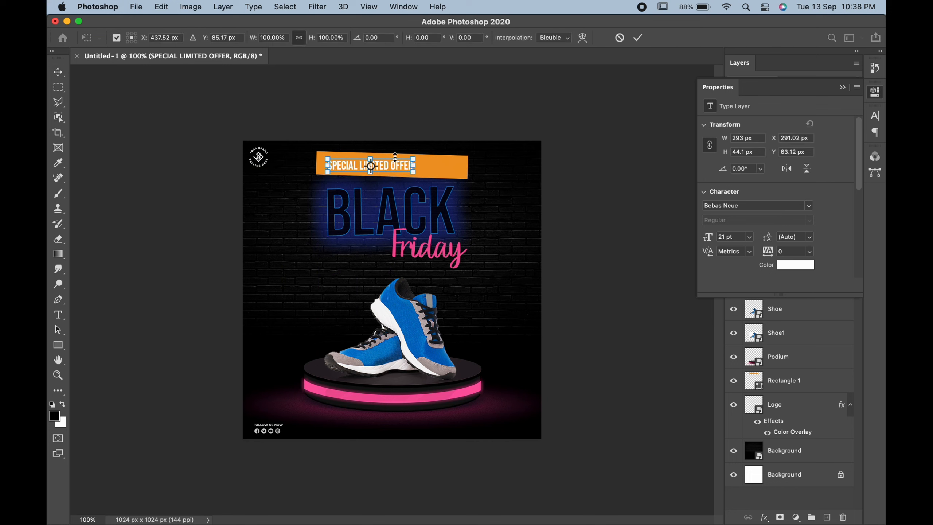
pyautogui.moveTo(413, 160); pyautogui.dragTo(448, 170)
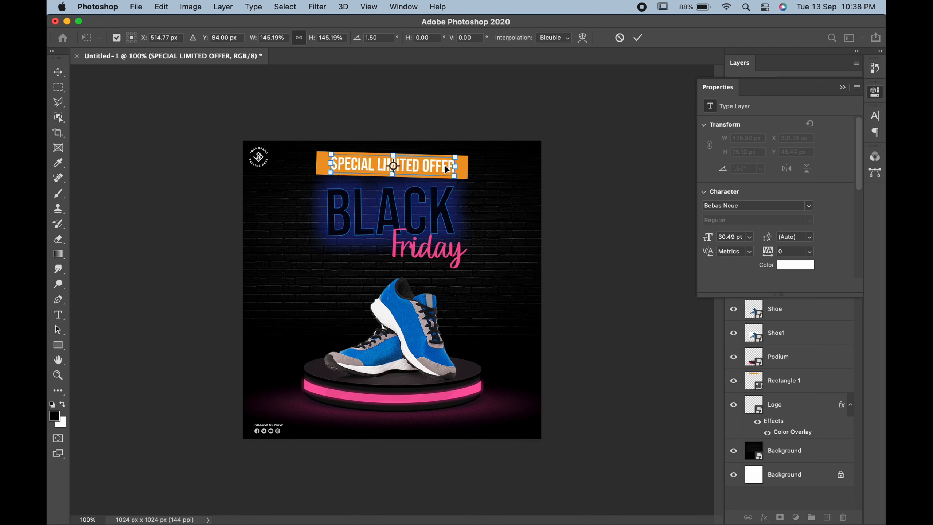
pyautogui.press('Return')
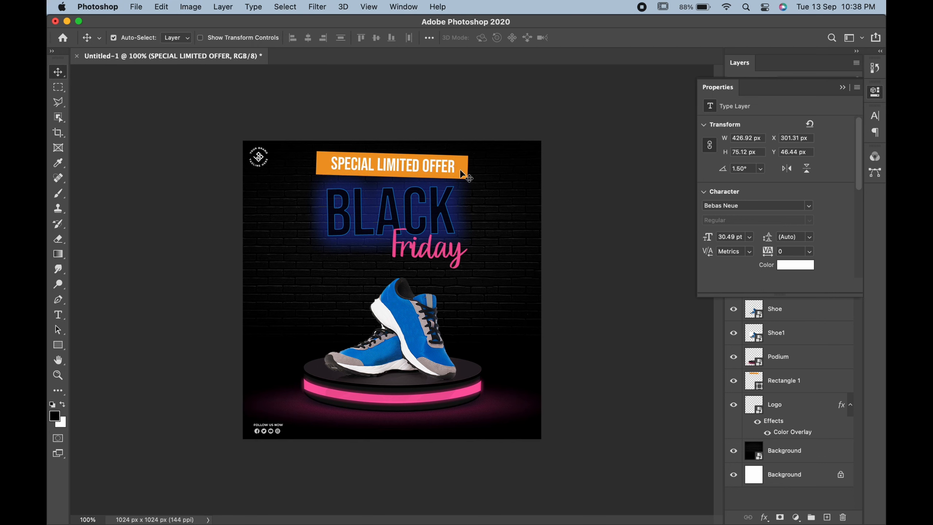
# - Scale down the orange rectangle together with its SPECIAL LIMITED OFFER text and place them just above BLACK
pyautogui.click(462, 170)
pyautogui.hotkey('ctrl', 't')
pyautogui.moveTo(467, 178); pyautogui.dragTo(445, 176)
pyautogui.press('Return')
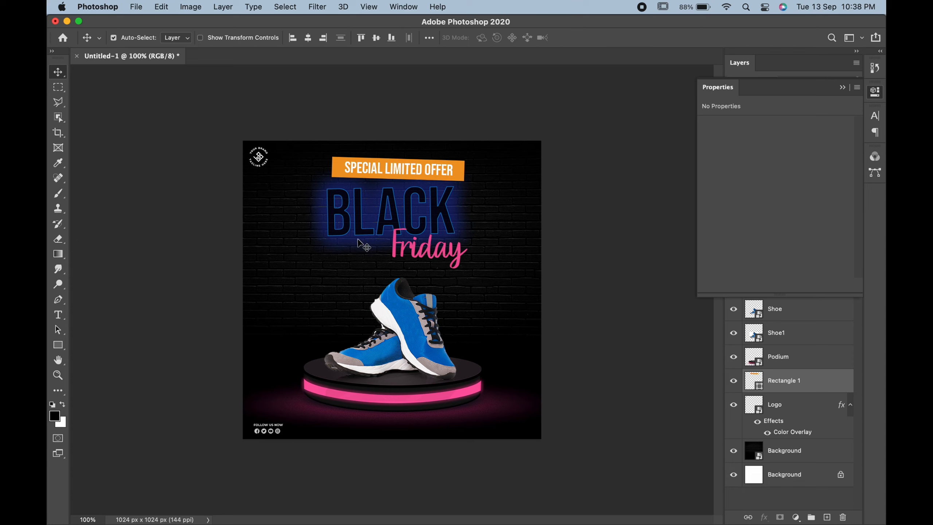
# - Outline a small left-pointing triangular selection to the left of the headline and add a new empty layer for it
pyautogui.click(58, 344)
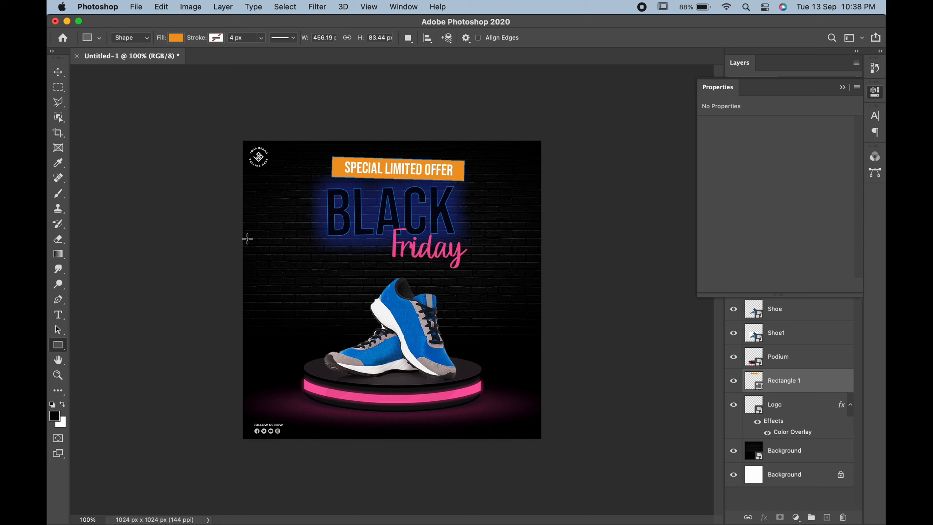
pyautogui.click(58, 102)
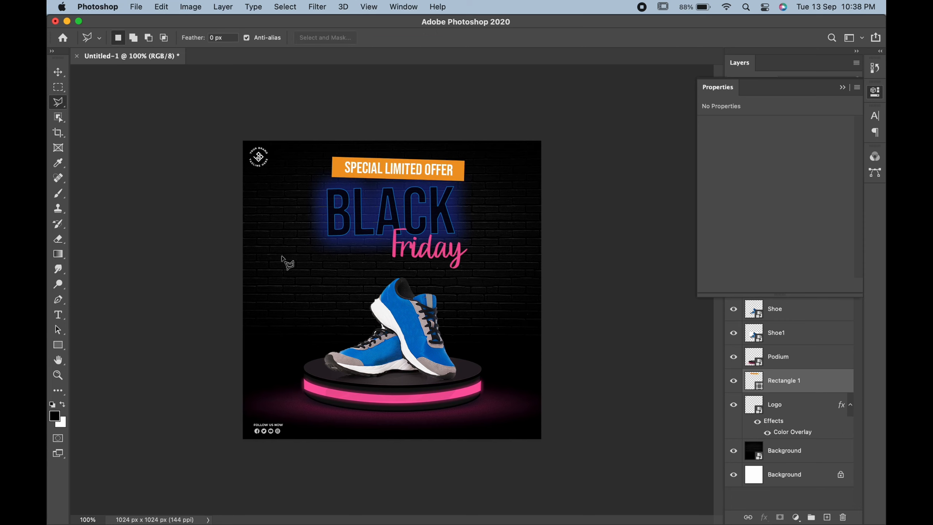
pyautogui.click(278, 238)
pyautogui.click(263, 247)
pyautogui.click(278, 260)
pyautogui.click(278, 238)
pyautogui.click(826, 517)
pyautogui.click(58, 193)
pyautogui.rightClick(283, 250)
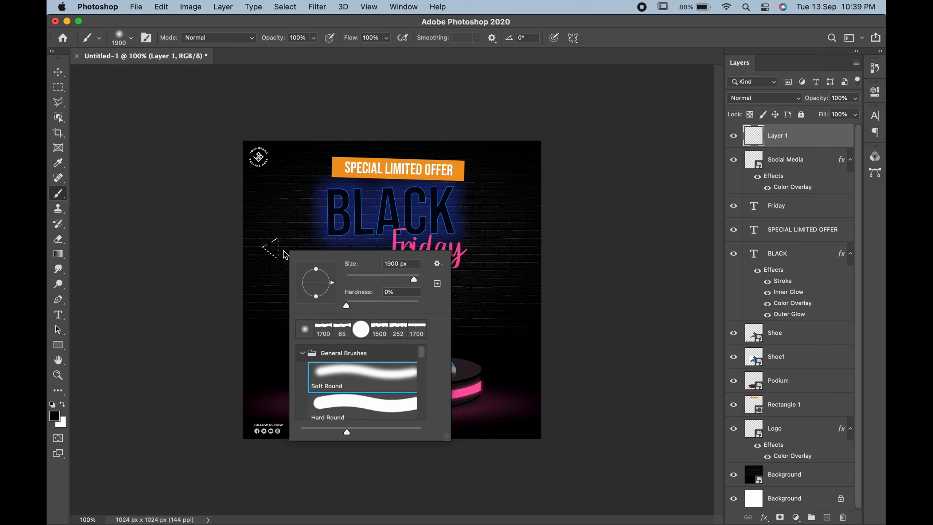
pyautogui.click(324, 409)
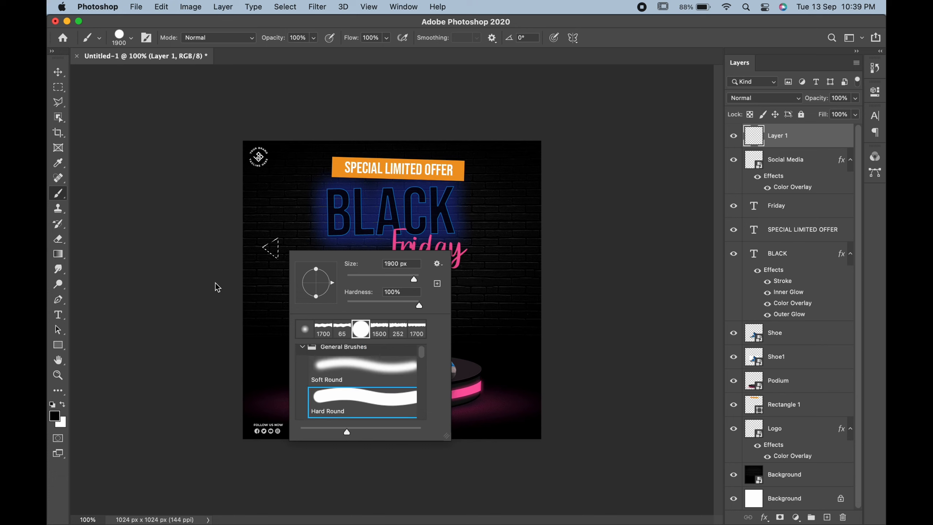
pyautogui.click(355, 275)
pyautogui.click(211, 254)
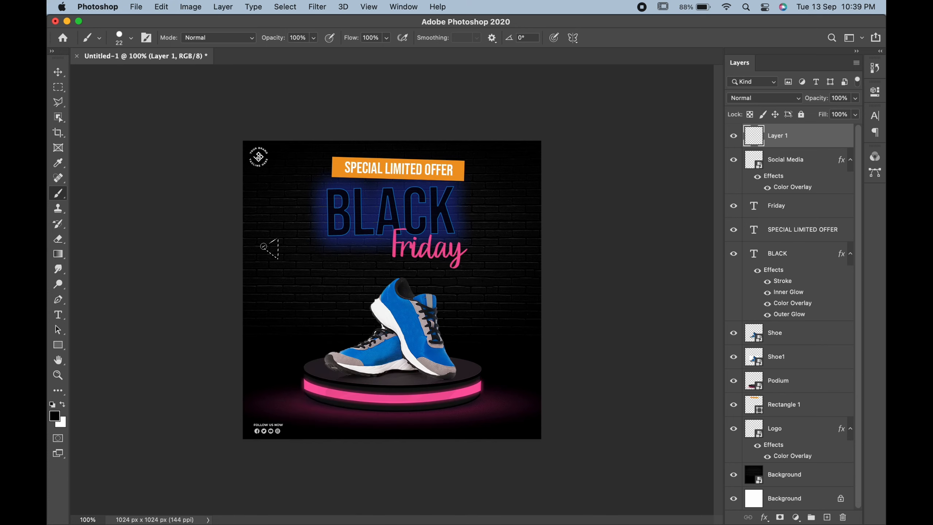
pyautogui.press('[')
pyautogui.press('[')
pyautogui.press('[')
pyautogui.rightClick(263, 246)
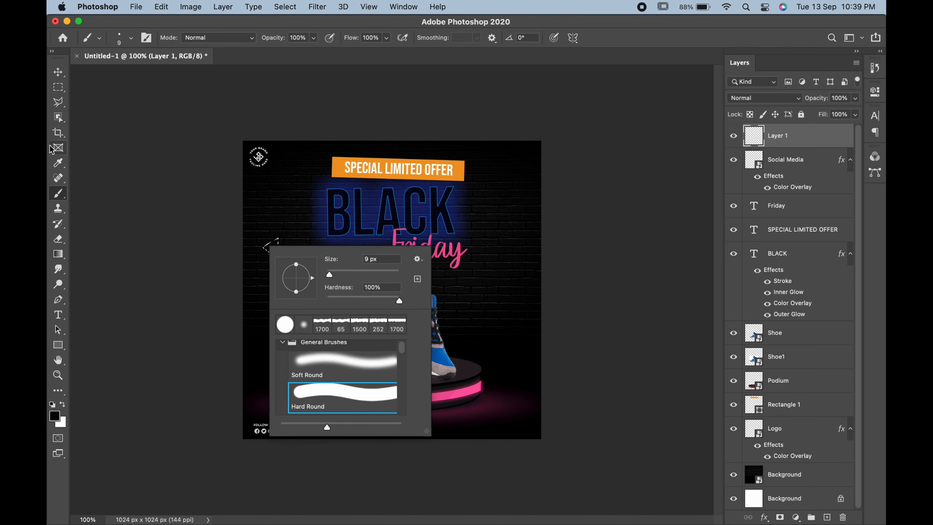
# - Stroke the triangular selection 5 px outside at 100% opacity in pink #ea4f94 sampled from the podium
pyautogui.click(58, 87)
pyautogui.rightClick(286, 253)
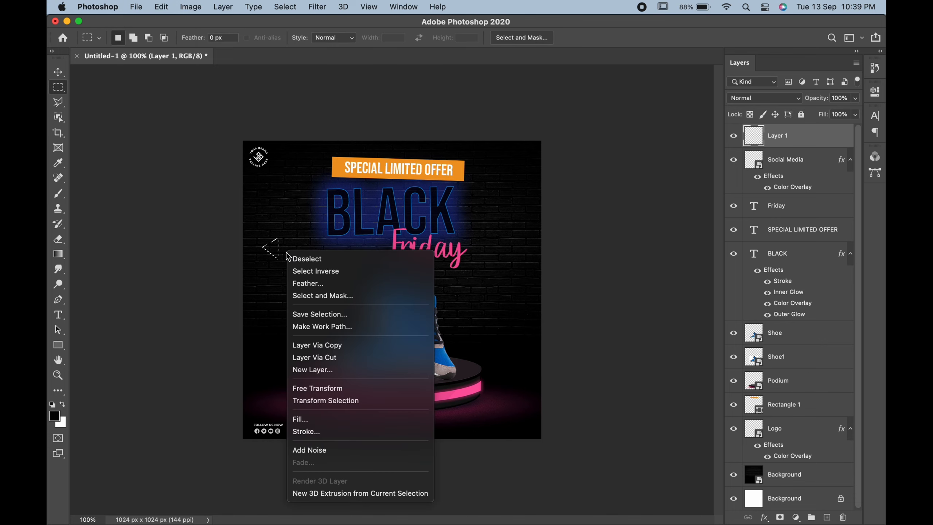
pyautogui.click(312, 432)
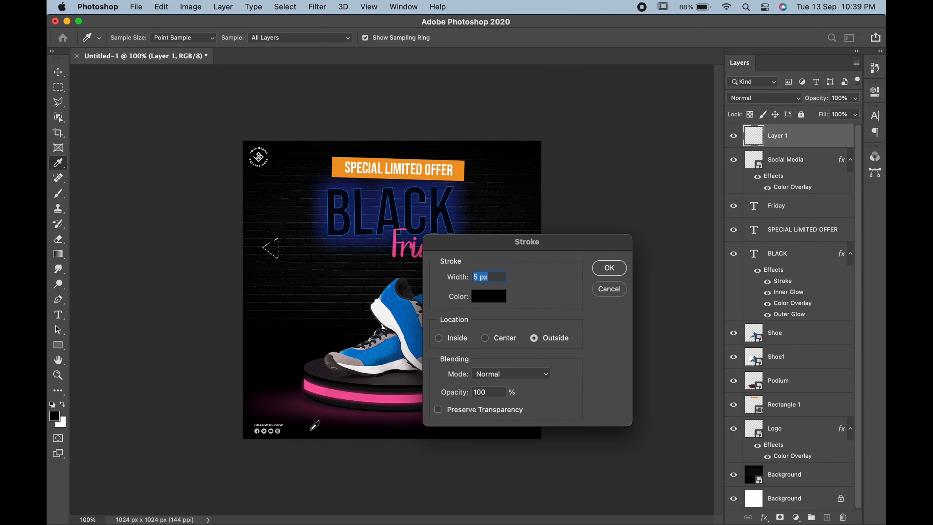
pyautogui.click(491, 296)
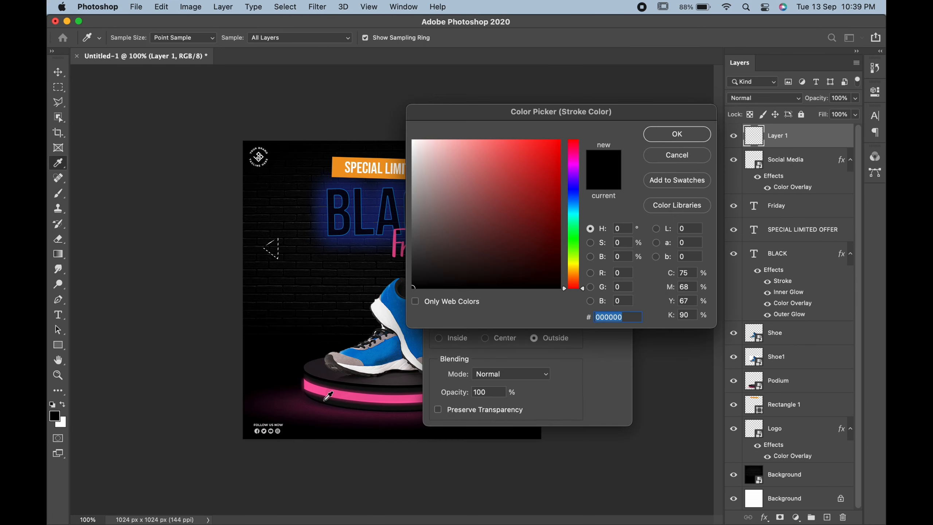
pyautogui.click(328, 394)
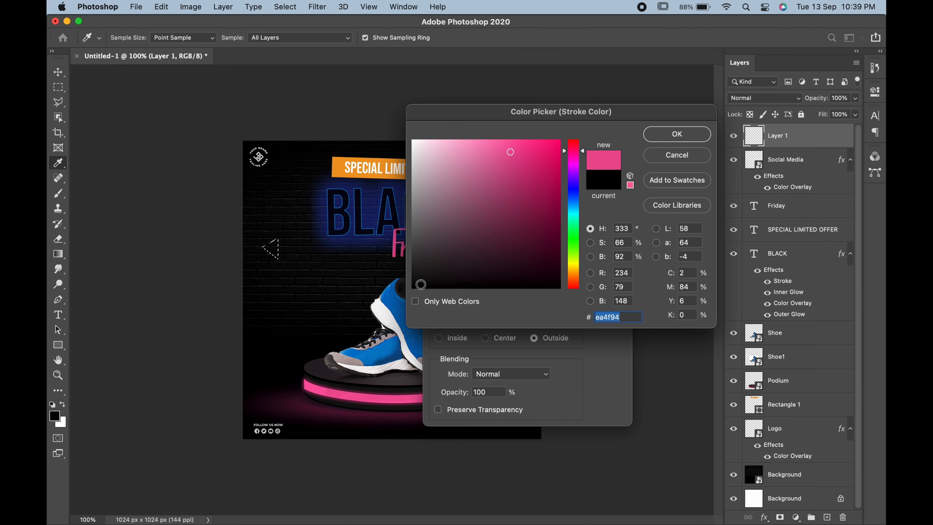
pyautogui.click(672, 134)
pyautogui.click(602, 270)
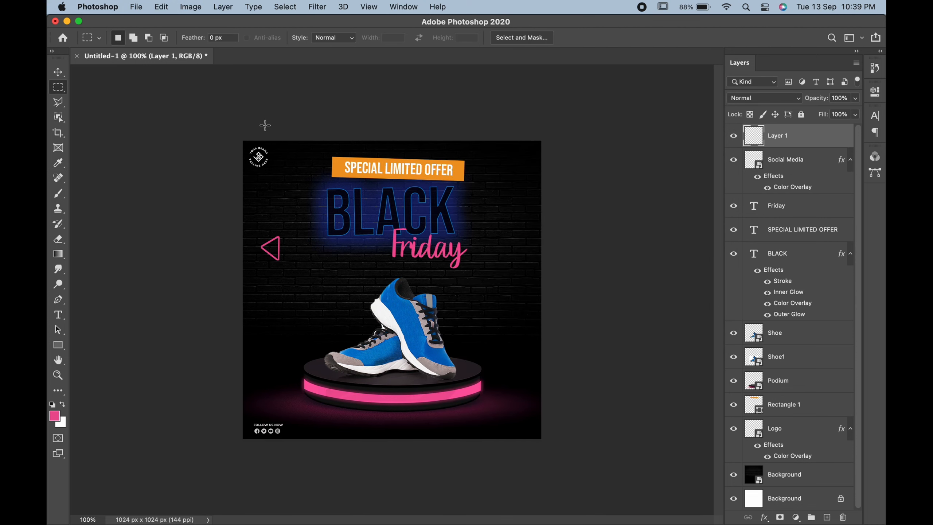
pyautogui.press('super+t')
pyautogui.moveTo(281, 247); pyautogui.dragTo(474, 150)
pyautogui.press('Return')
pyautogui.press('v')
pyautogui.press('super+z')
# - Move the pink triangle to the banner's top-right corner and enable an Outer Glow on its layer
pyautogui.click(778, 136)
pyautogui.moveTo(270, 248); pyautogui.dragTo(521, 162)
pyautogui.doubleClick(808, 135)
pyautogui.click(463, 404)
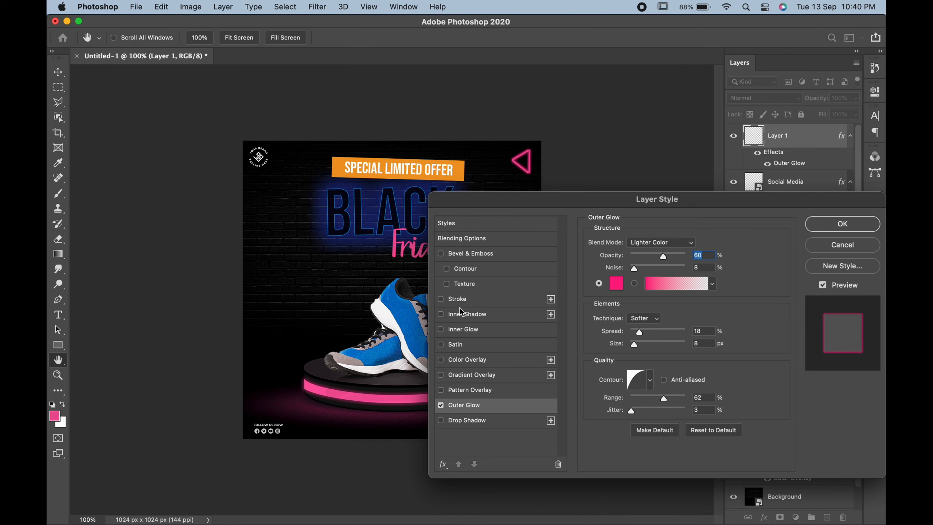
# - Add a 54 px inside Stroke effect to the triangle layer in podium pink #ef529b
pyautogui.click(458, 300)
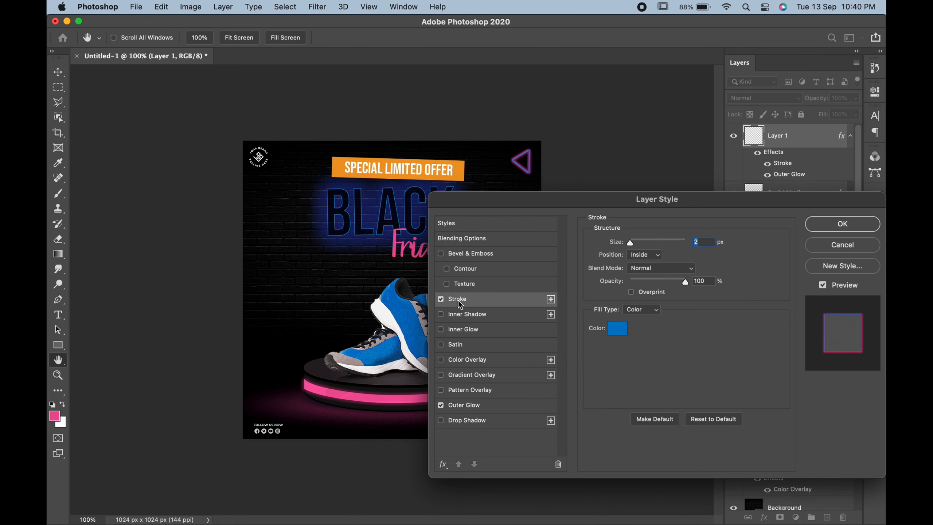
pyautogui.click(617, 328)
pyautogui.click(380, 397)
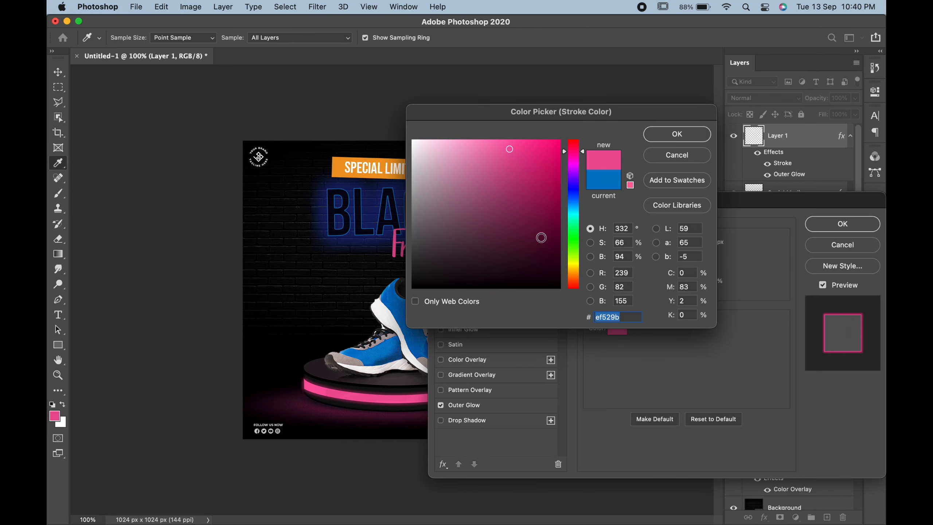
pyautogui.click(677, 134)
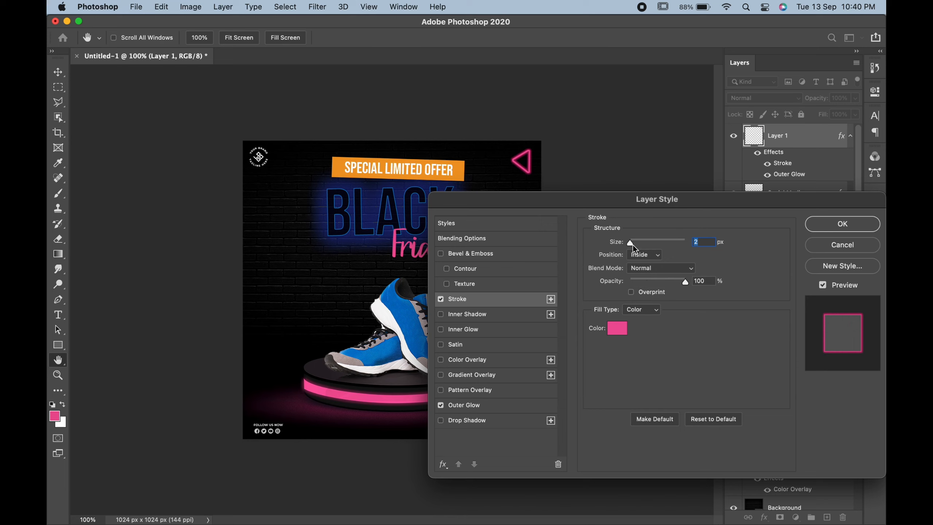
pyautogui.moveTo(630, 243); pyautogui.dragTo(644, 243)
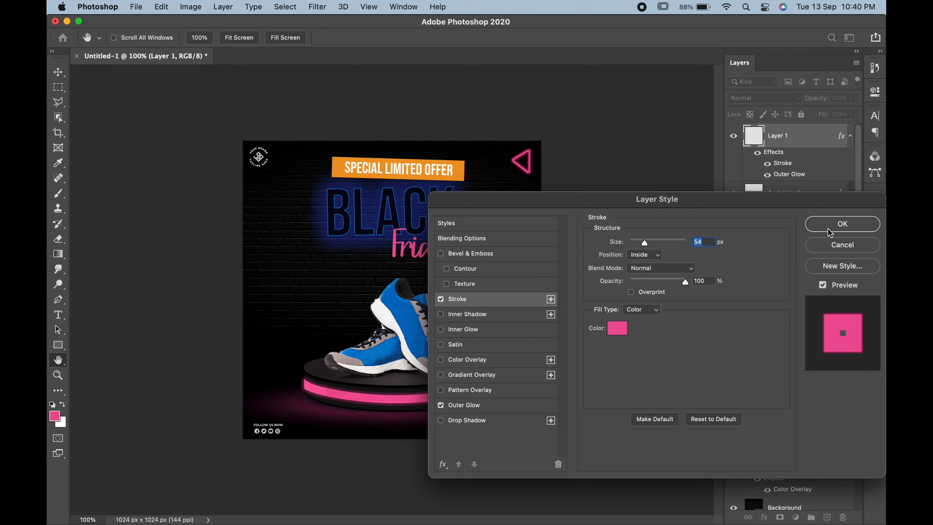
pyautogui.click(441, 300)
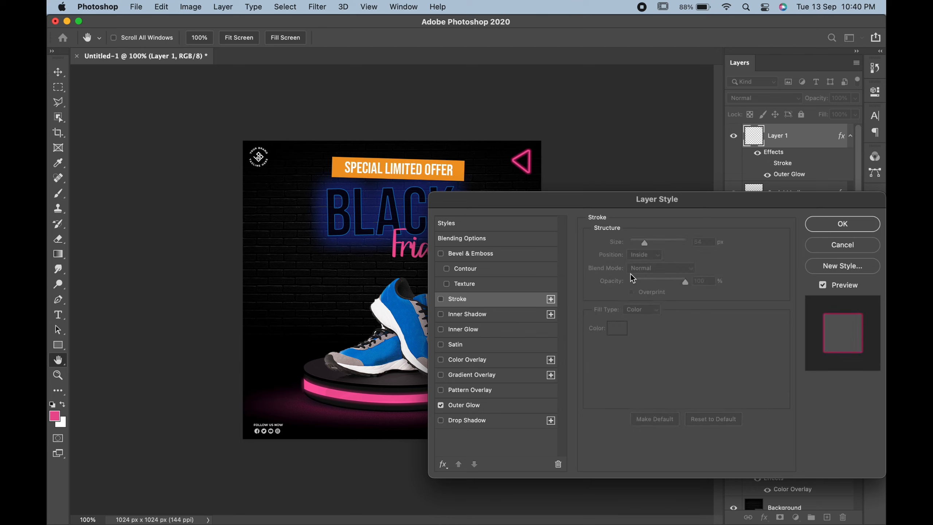
pyautogui.click(441, 300)
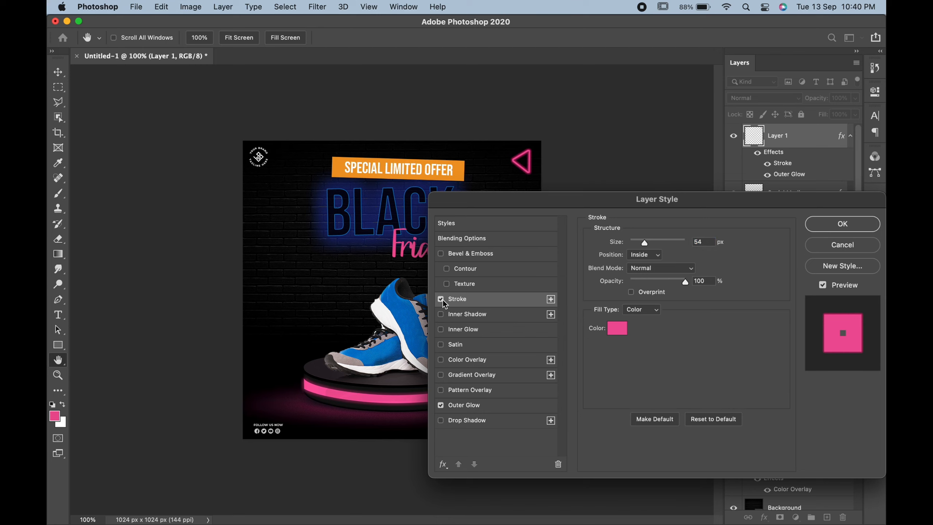
# - Set the triangle's Outer Glow to podium pink #f15299 with 65% opacity, 0% spread and 21 px size
pyautogui.click(441, 405)
pyautogui.click(617, 285)
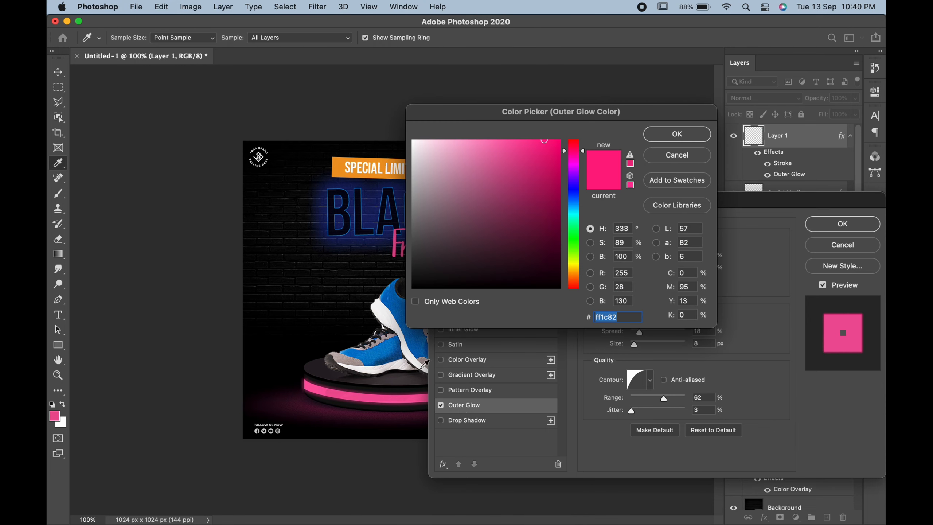
pyautogui.click(353, 394)
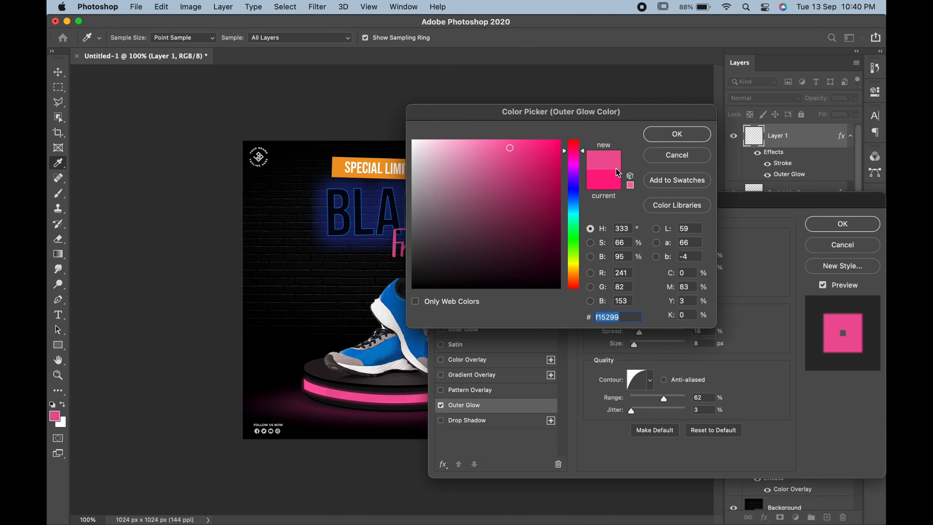
pyautogui.click(657, 135)
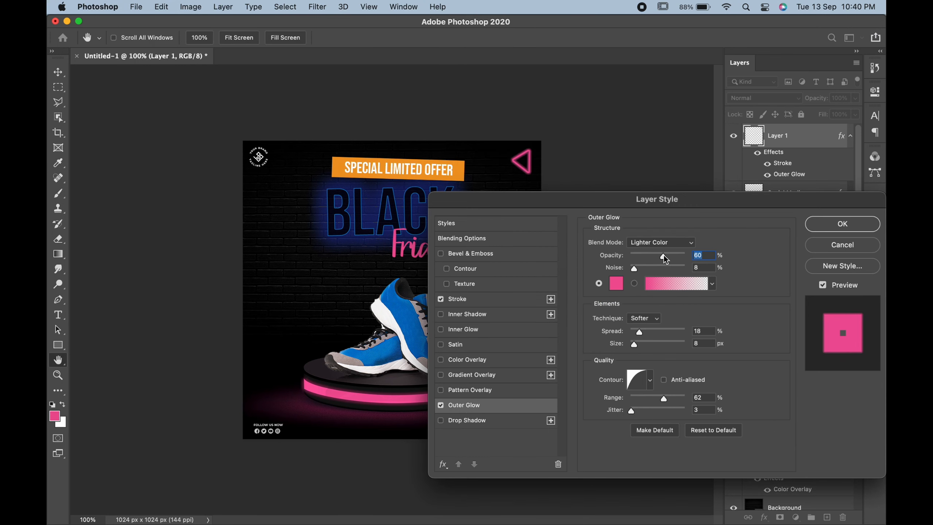
pyautogui.moveTo(639, 332)
pyautogui.mouseDown()
pyautogui.moveTo(661, 332)
pyautogui.moveTo(628, 334)
pyautogui.moveTo(623, 342)
pyautogui.moveTo(647, 348)
pyautogui.moveTo(639, 349)
pyautogui.mouseUp()
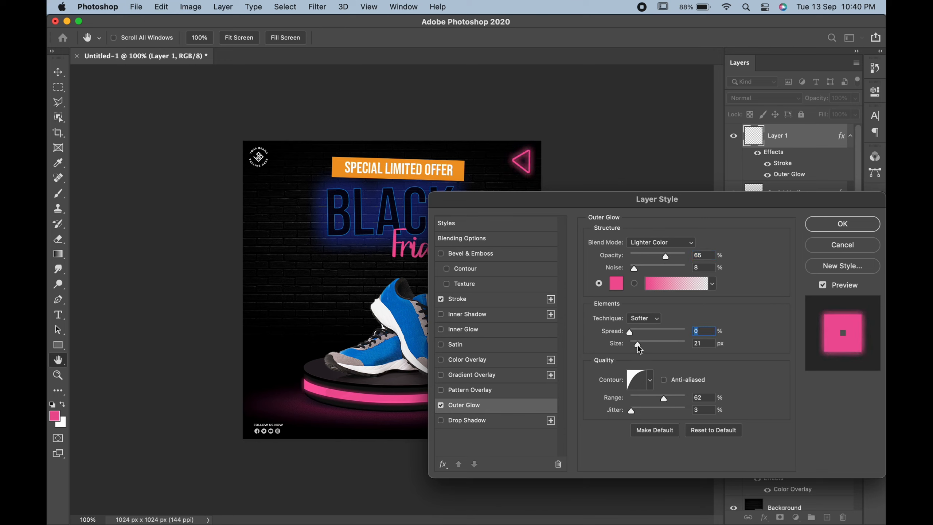